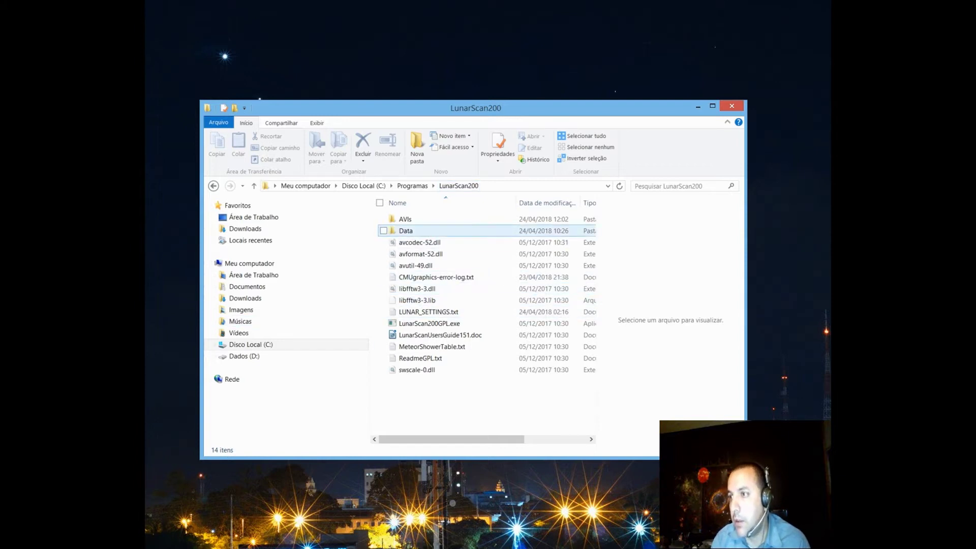
Open the AVIs folder inside the LunarScan200 program folder
click(406, 230)
click(406, 218)
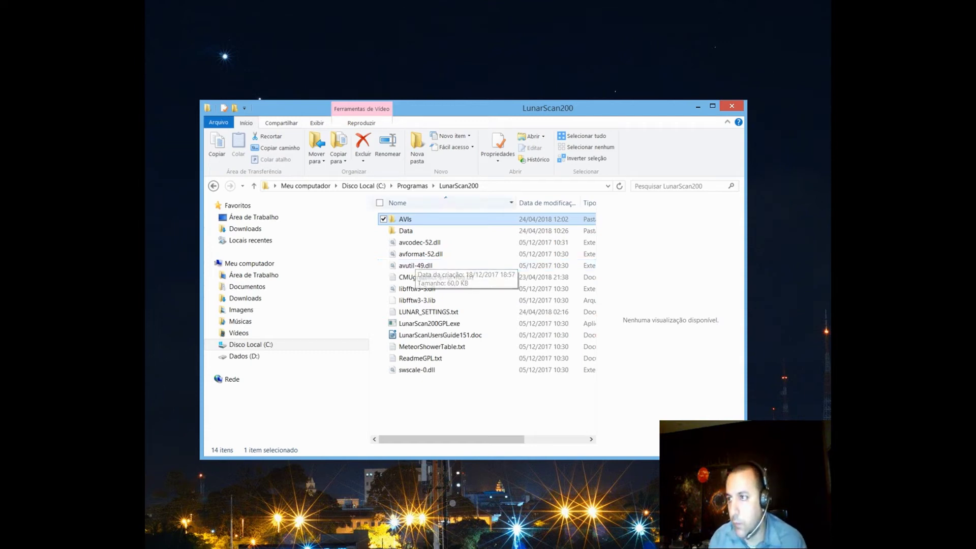
key(Return)
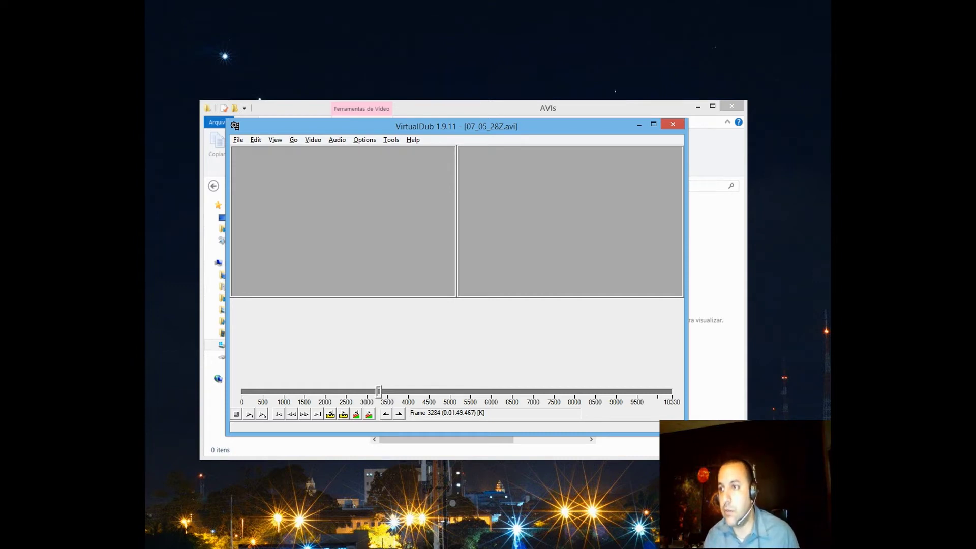
Switch to VirtualDub and load the video 07_05_28Z.raw.avi from the Moon folder
drag(356, 126, 392, 115)
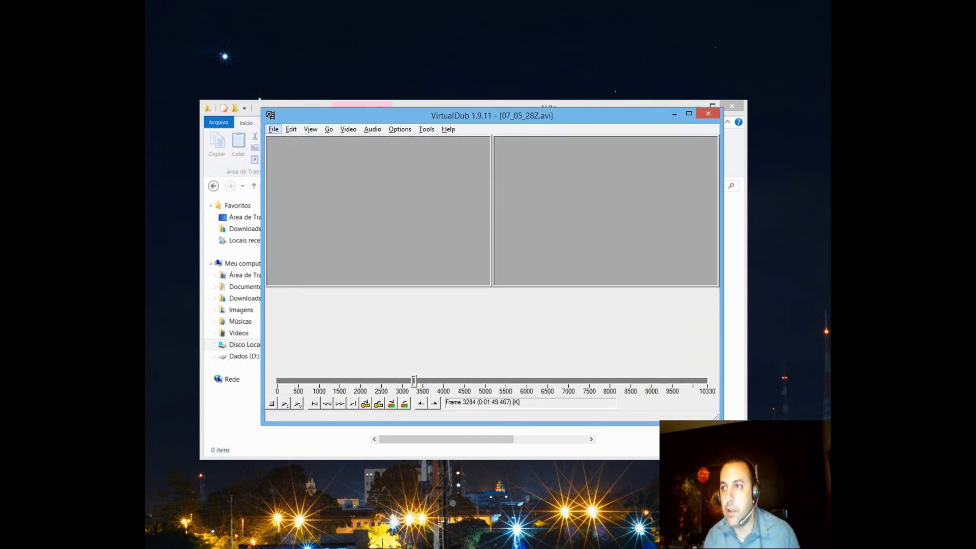
click(274, 129)
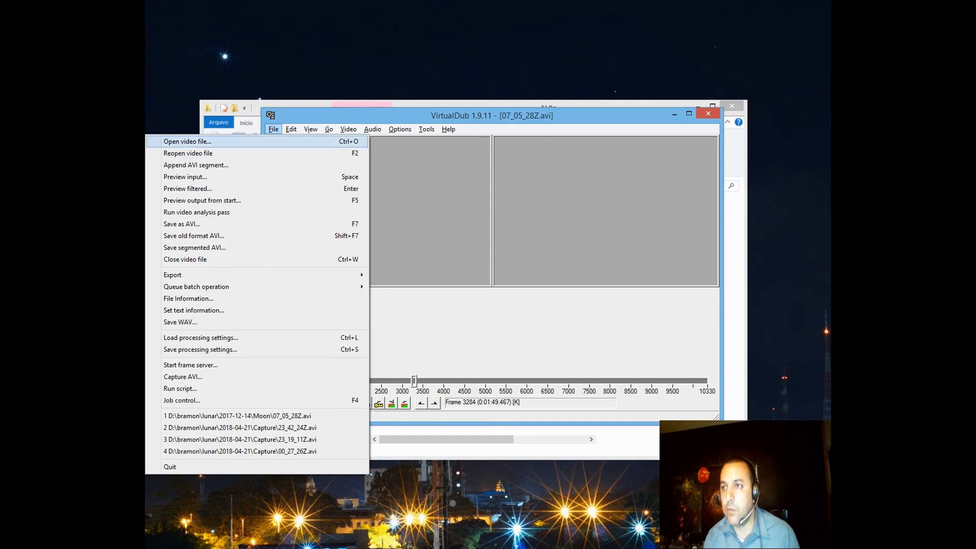
key(Return)
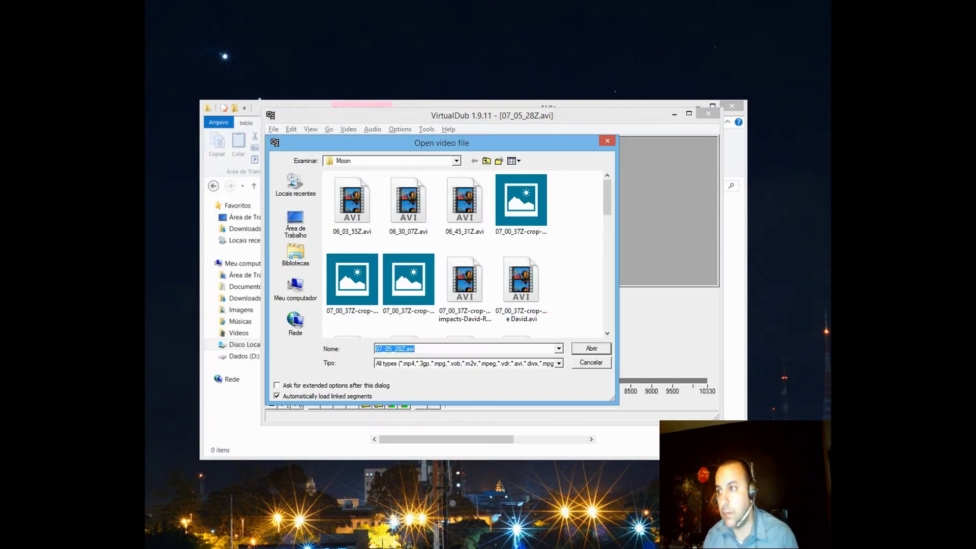
scroll(466, 255, down, 10)
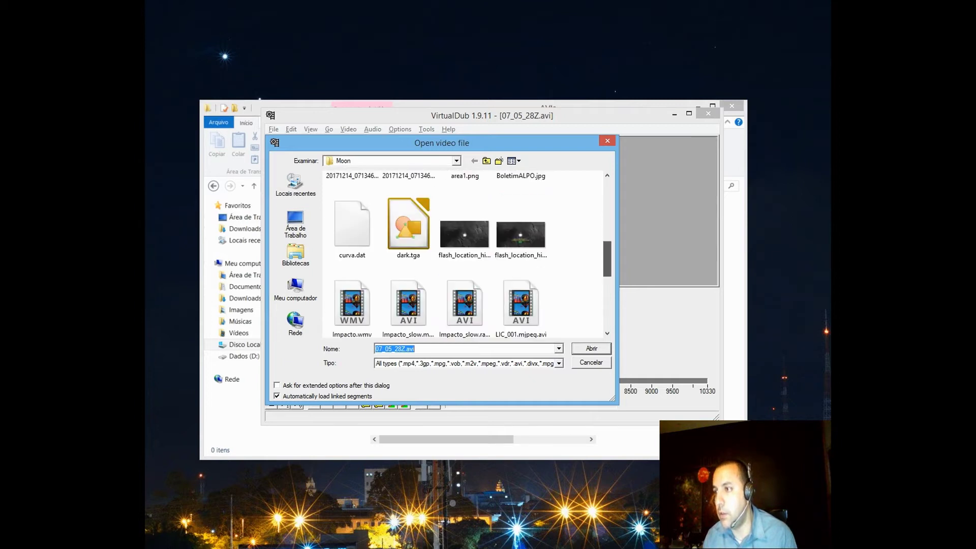
scroll(466, 254, down, 5)
scroll(465, 255, up, 10)
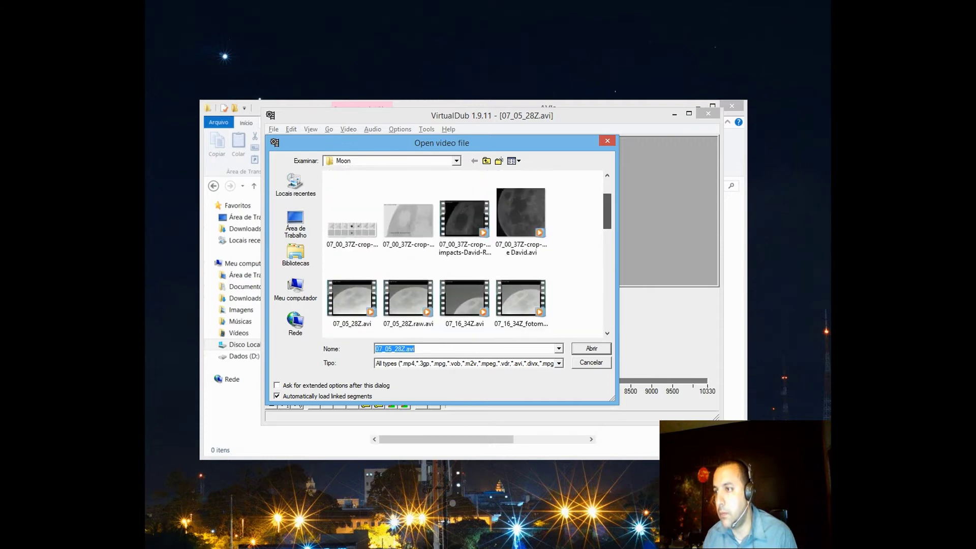
scroll(465, 255, down, 1)
click(408, 267)
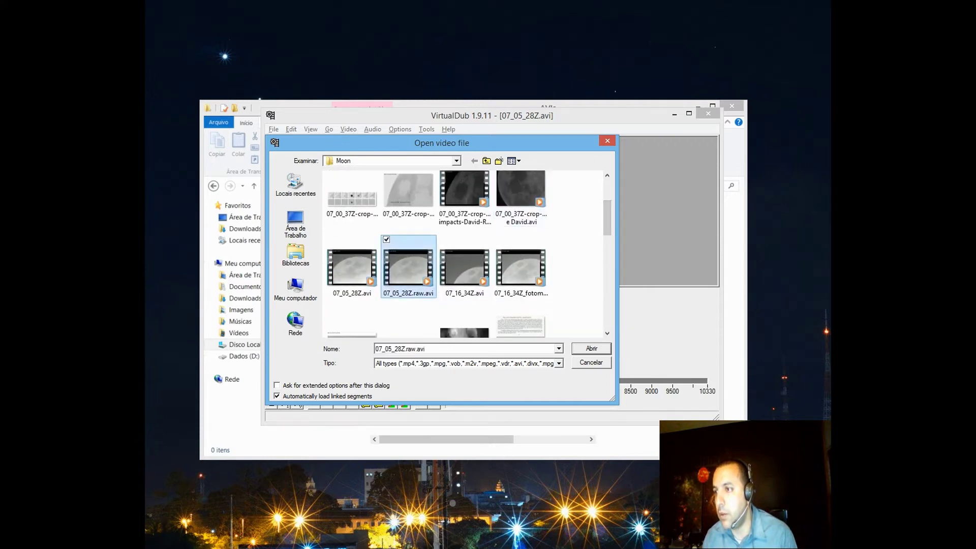
key(Return)
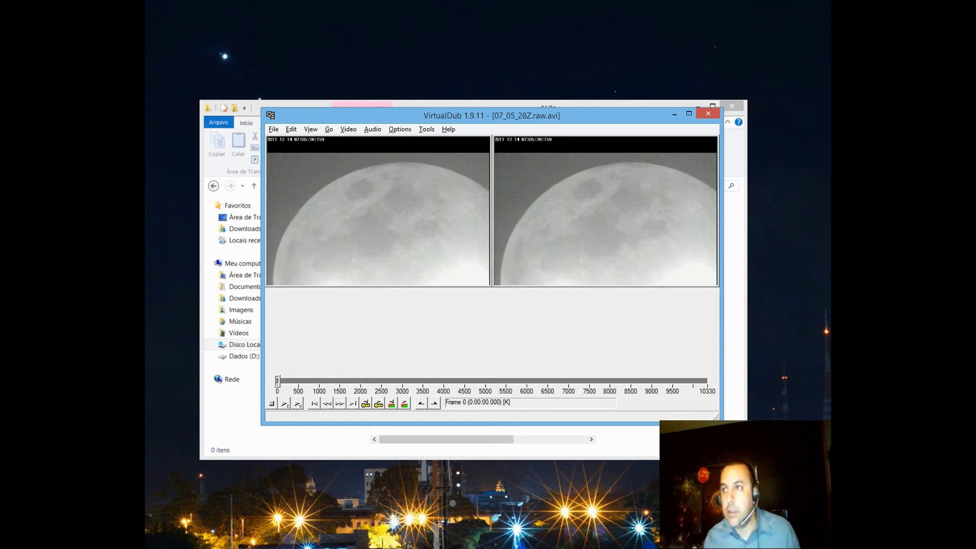
Set the video to Full processing mode and bring up its list of filters
click(348, 129)
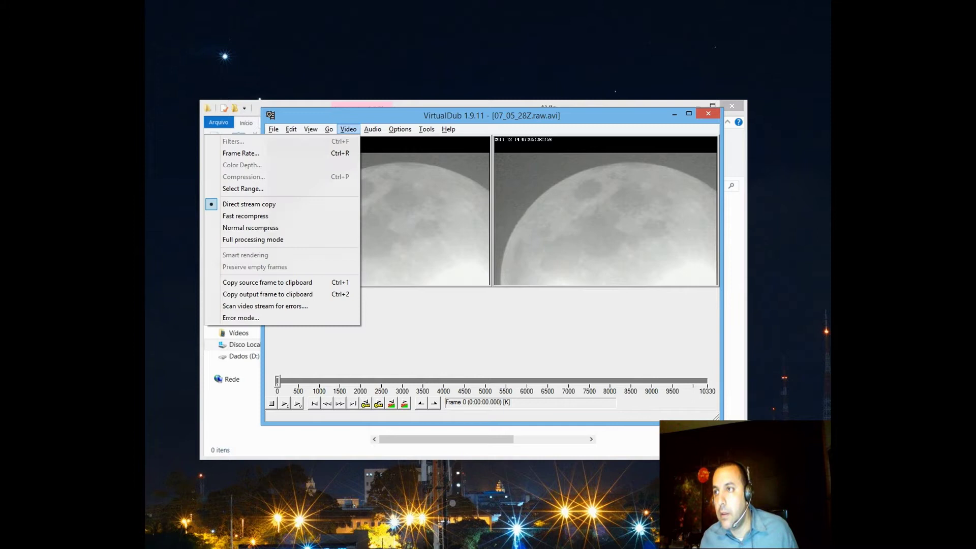
key(Down)
key(Down)
key(Down)
key(Down)
key(Down)
key(Down)
key(Down)
key(Down)
key(Down)
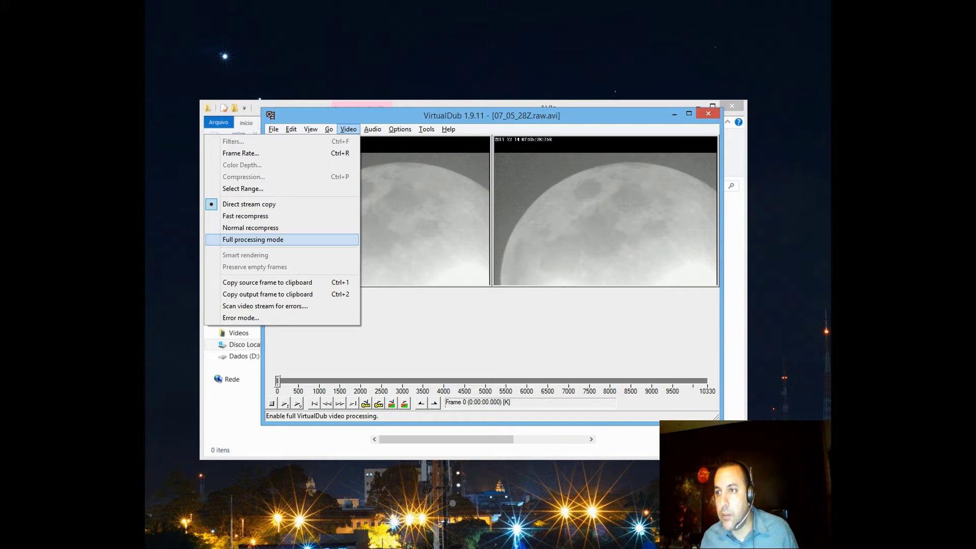
key(Return)
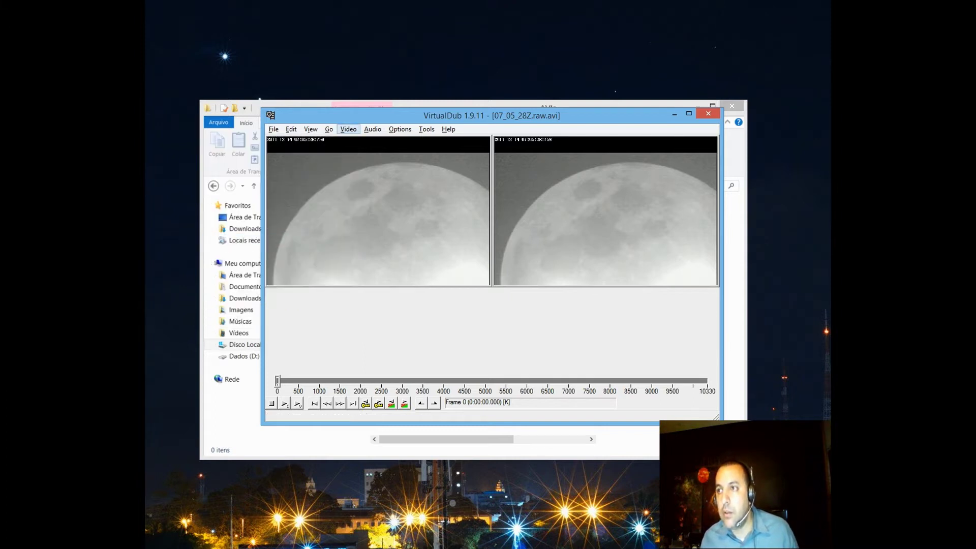
click(349, 129)
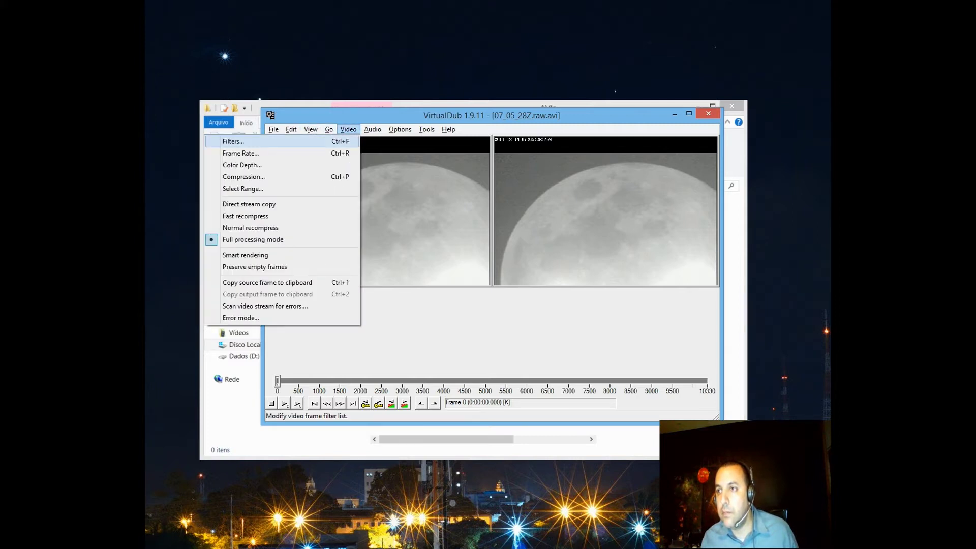
key(Return)
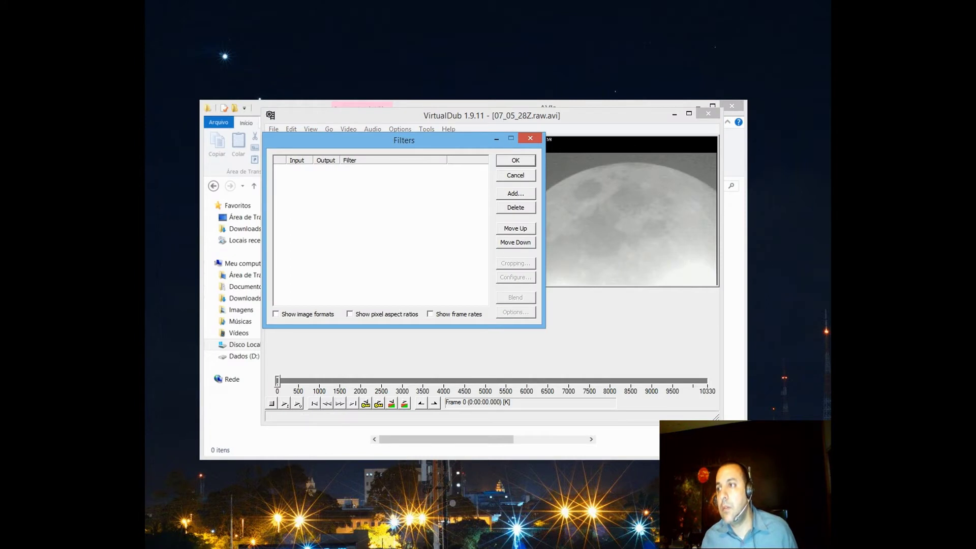
key(alt+a)
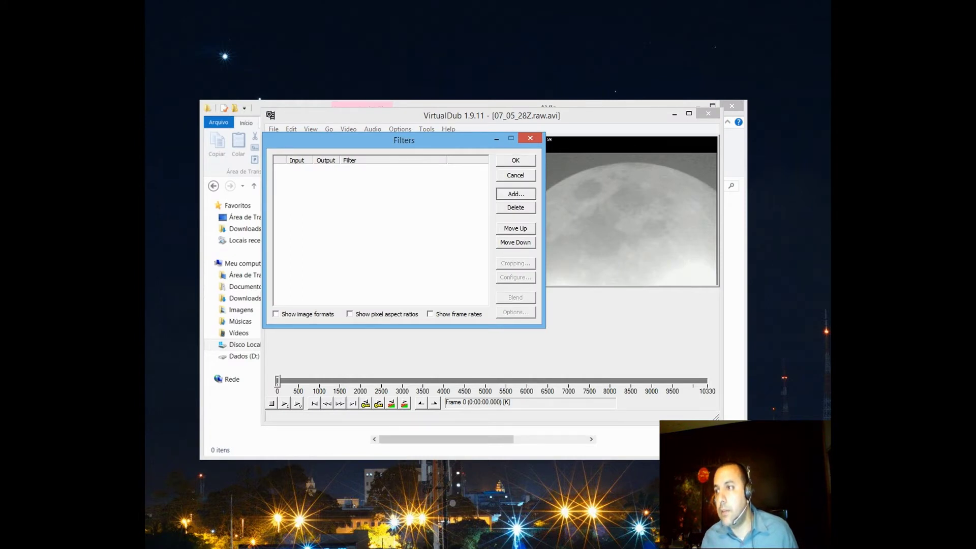
drag(402, 154, 360, 150)
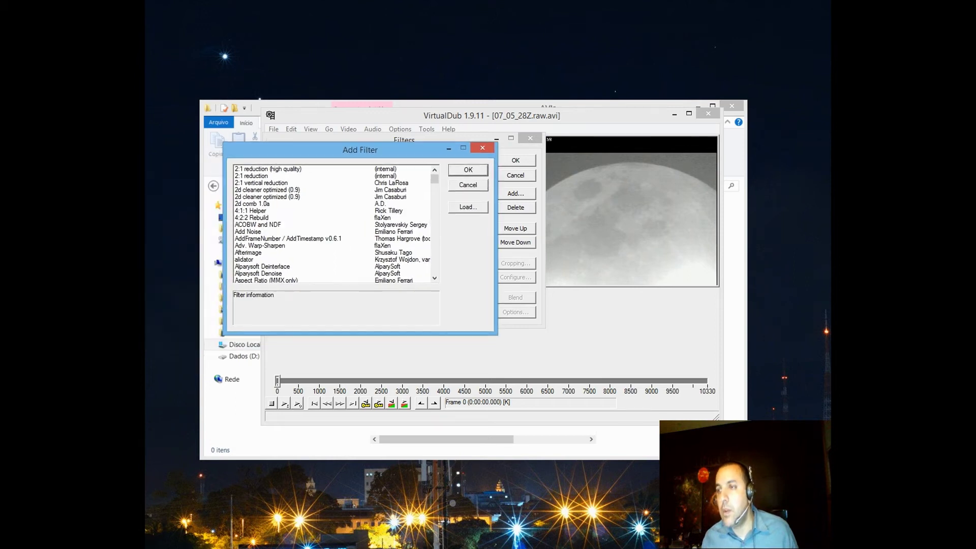
click(252, 176)
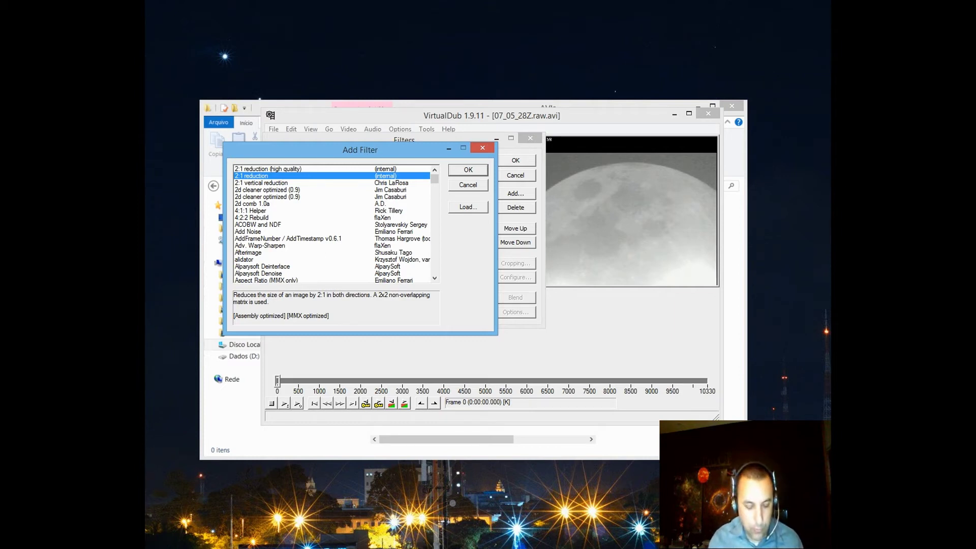
text(red)
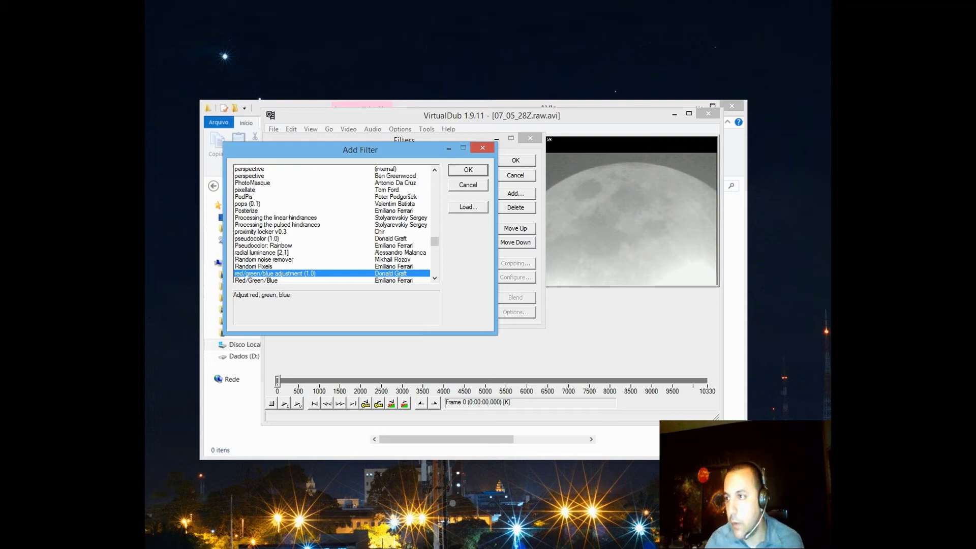
scroll(435, 278, down, 1)
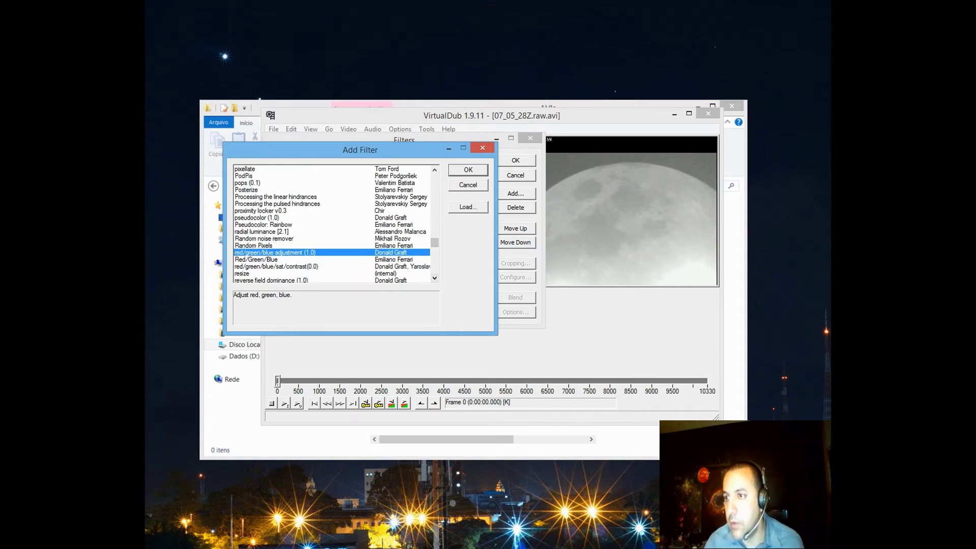
click(242, 274)
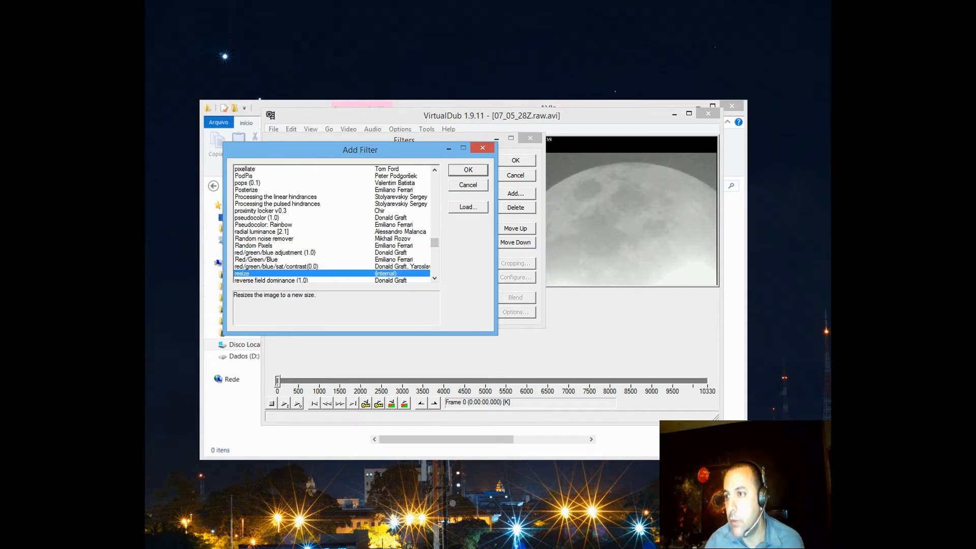
key(Return)
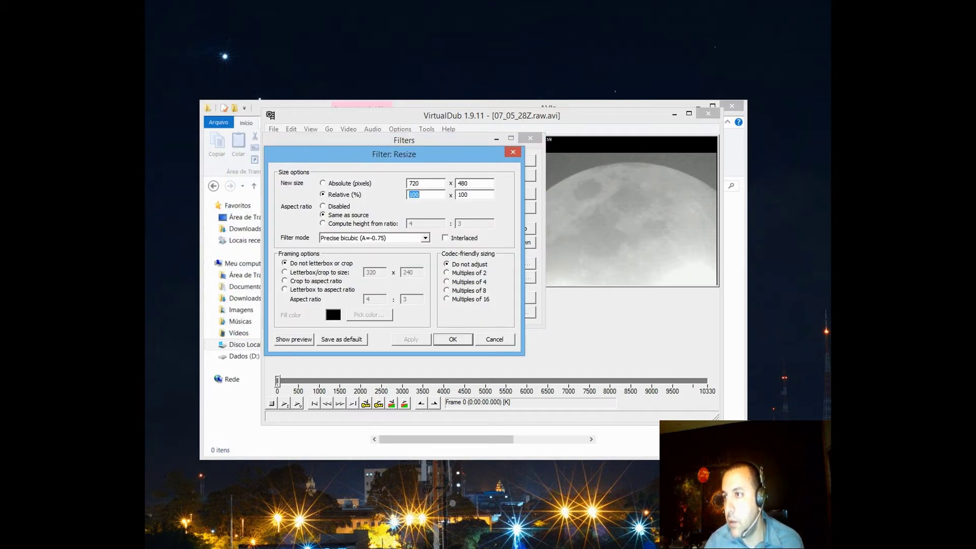
key(Right)
key(shift+Tab)
key(Tab)
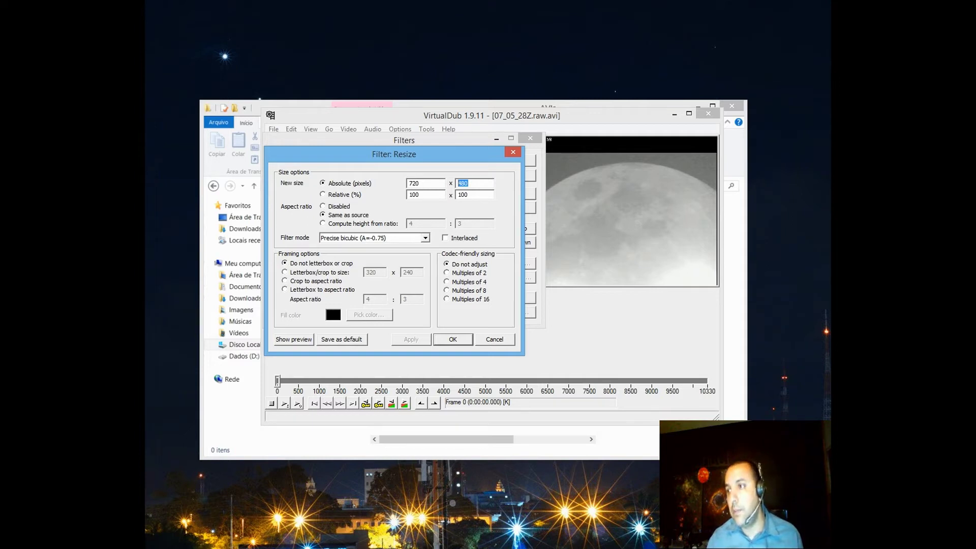
key(Escape)
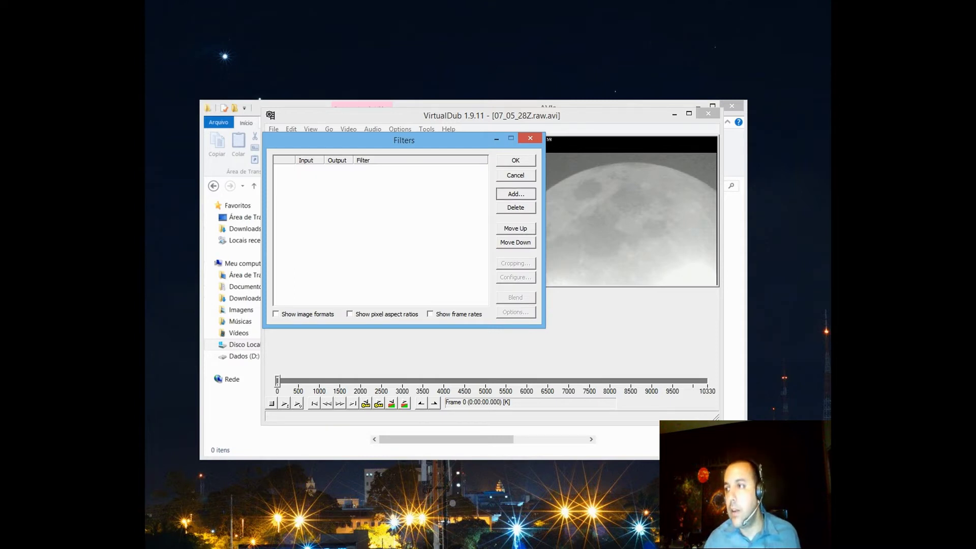
Add the null transform filter to the video's filter list
click(515, 193)
drag(476, 183, 476, 231)
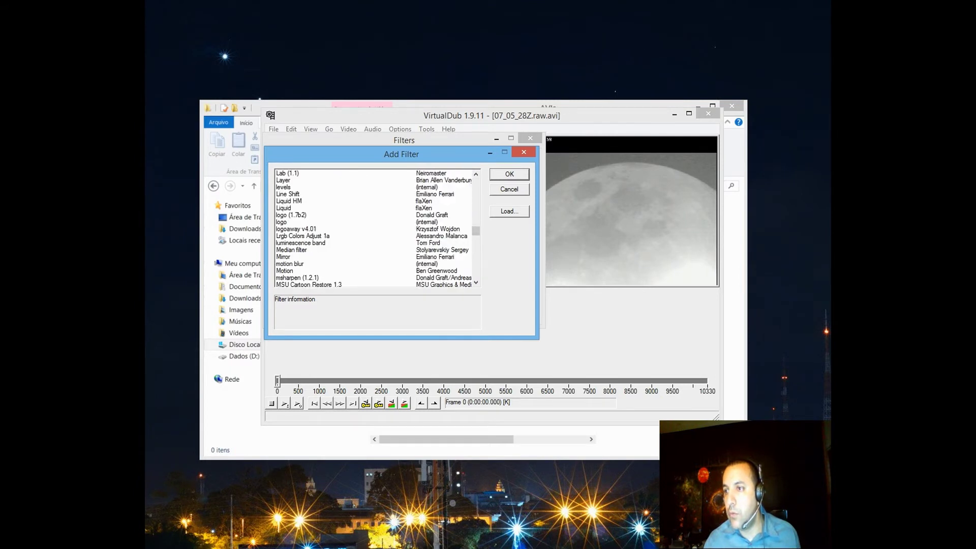
click(296, 229)
scroll(376, 228, down, 3)
scroll(376, 229, down, 7)
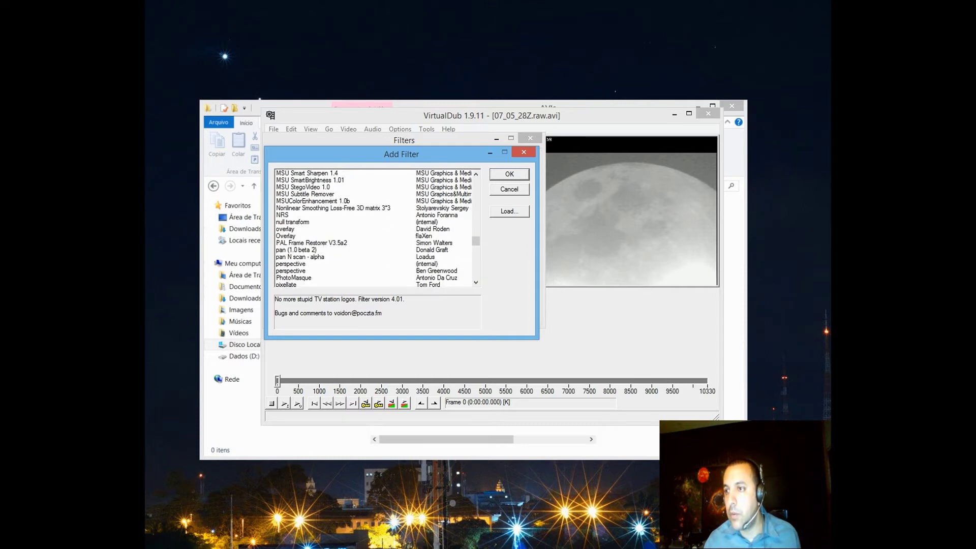
click(292, 222)
click(509, 174)
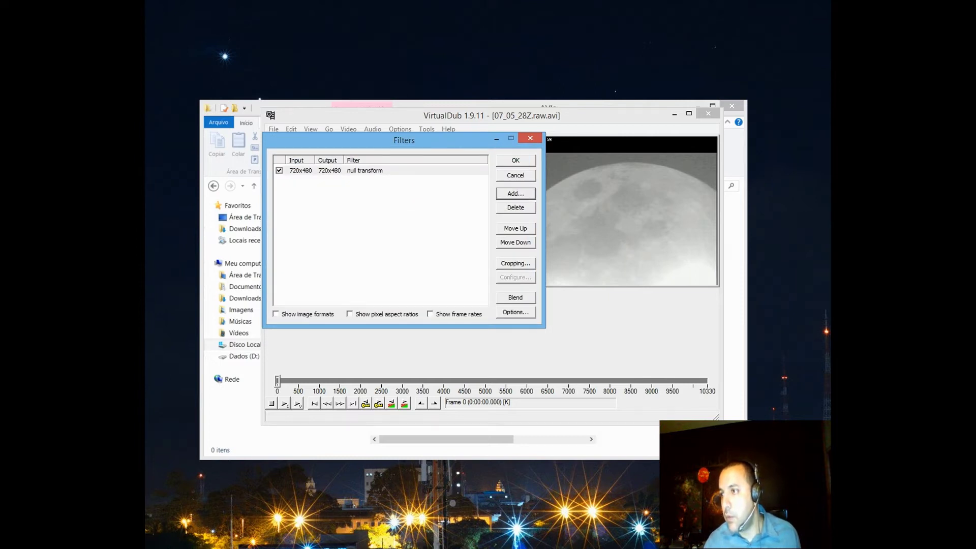
Crop the null transform filter's input to about Y1 75, Y2 69, X1 36 and X2 49 pixels
click(516, 263)
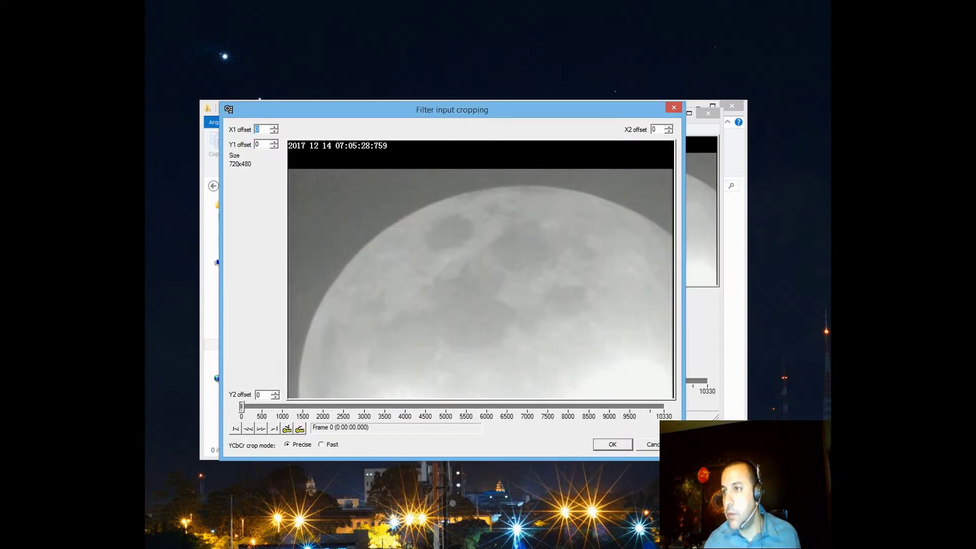
drag(480, 142, 480, 181)
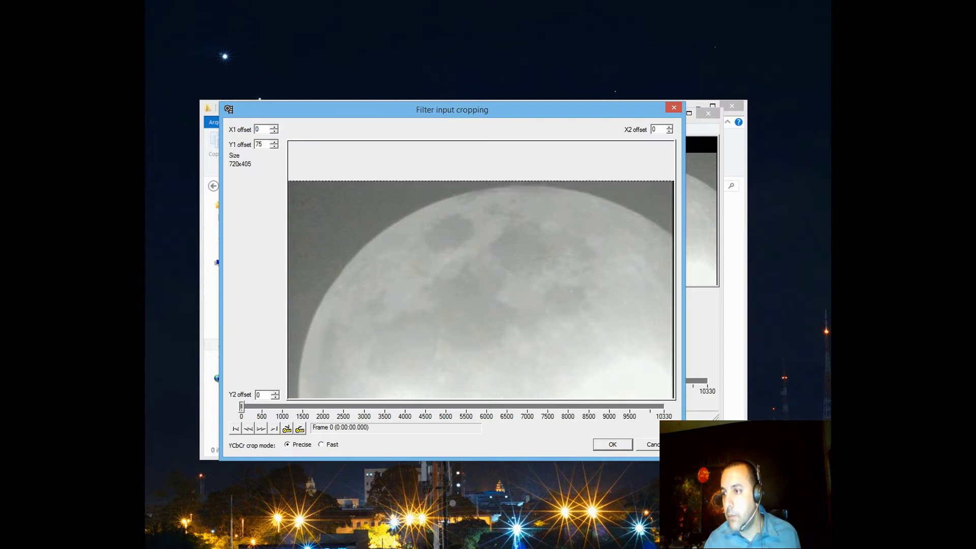
drag(480, 400, 480, 361)
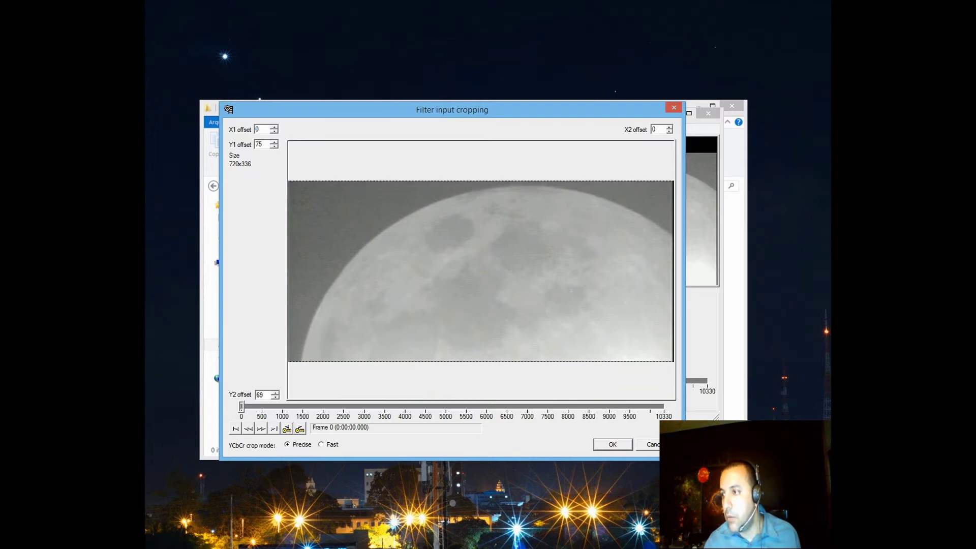
drag(287, 269, 307, 270)
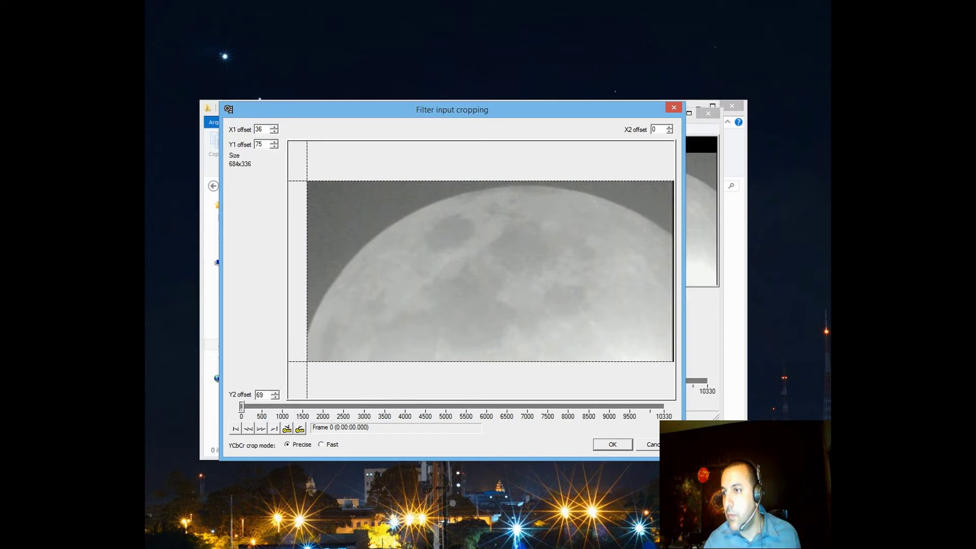
drag(675, 270, 647, 269)
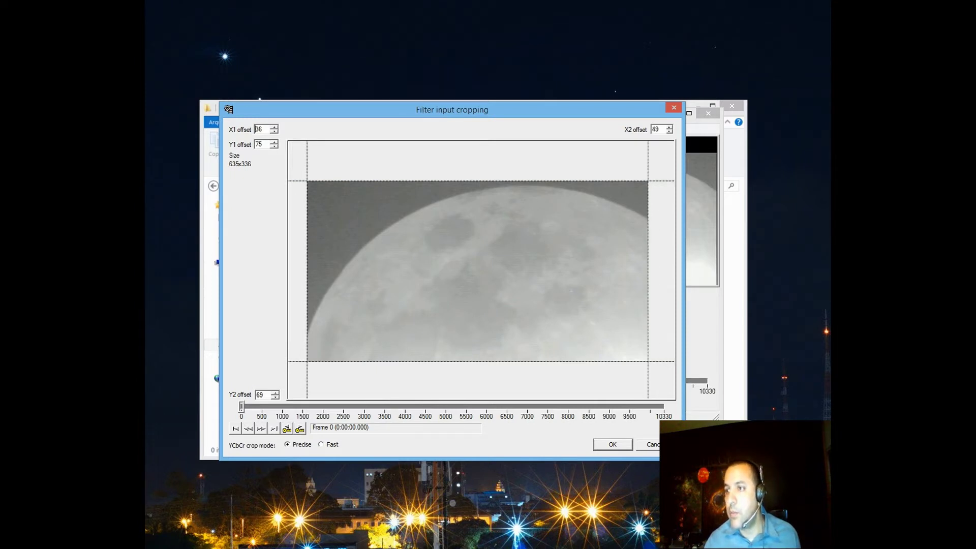
Reset the crop's X1 and X2 offsets to 0 and accept the cropping
drag(307, 270, 288, 269)
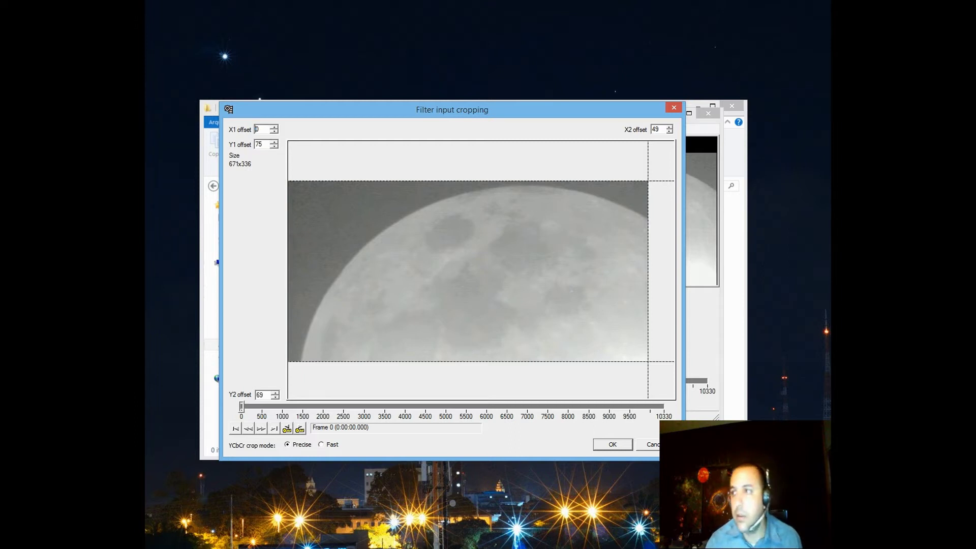
drag(648, 270, 558, 269)
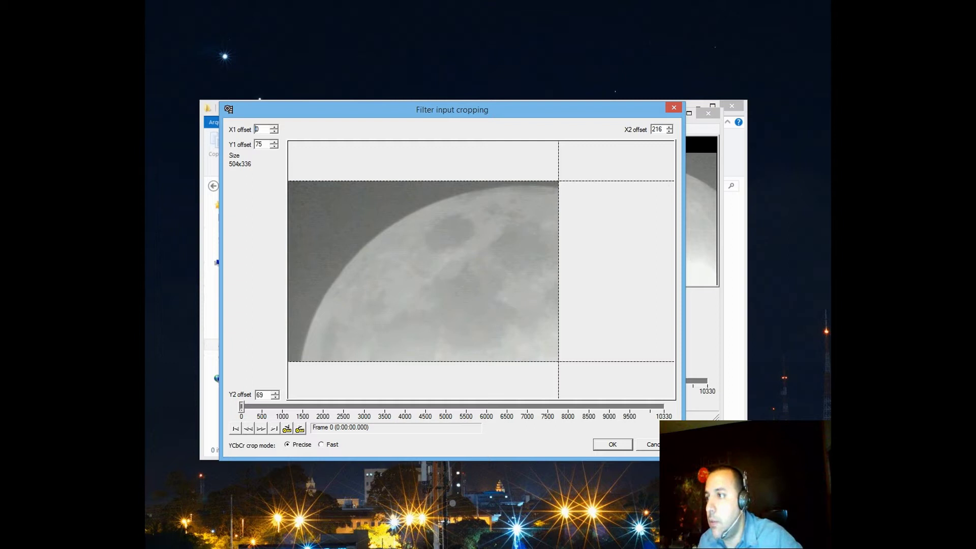
double_click(658, 129)
text(0)
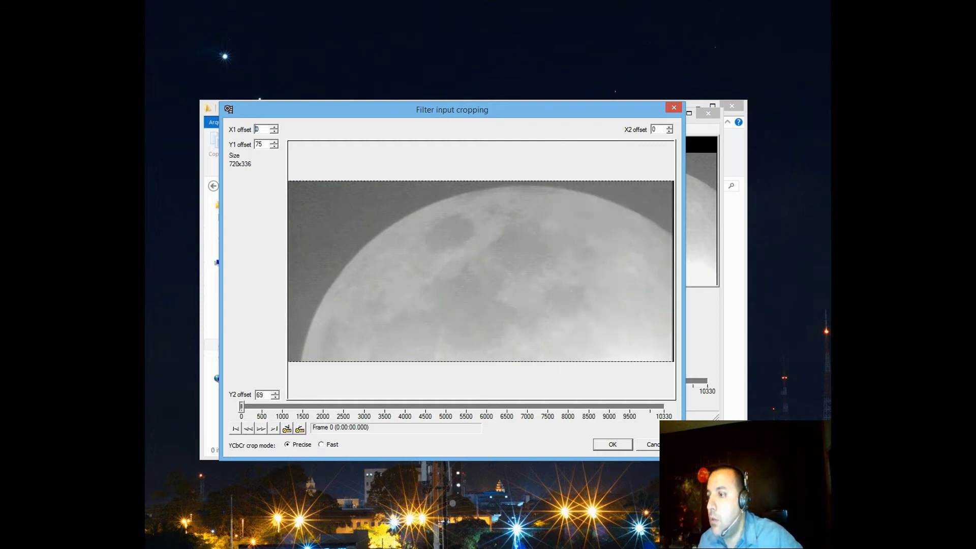
click(613, 445)
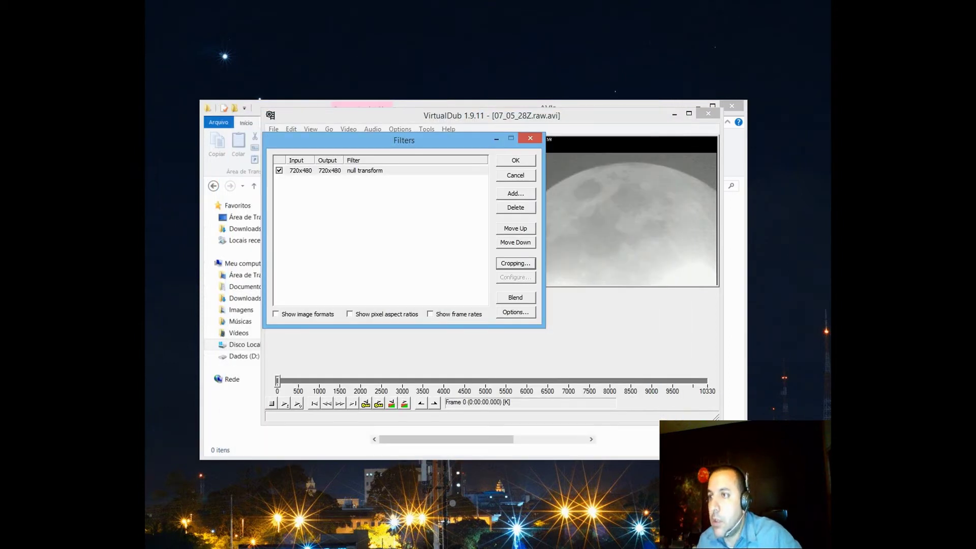
Accept the filter list and switch the video processing mode to Direct stream copy
click(365, 171)
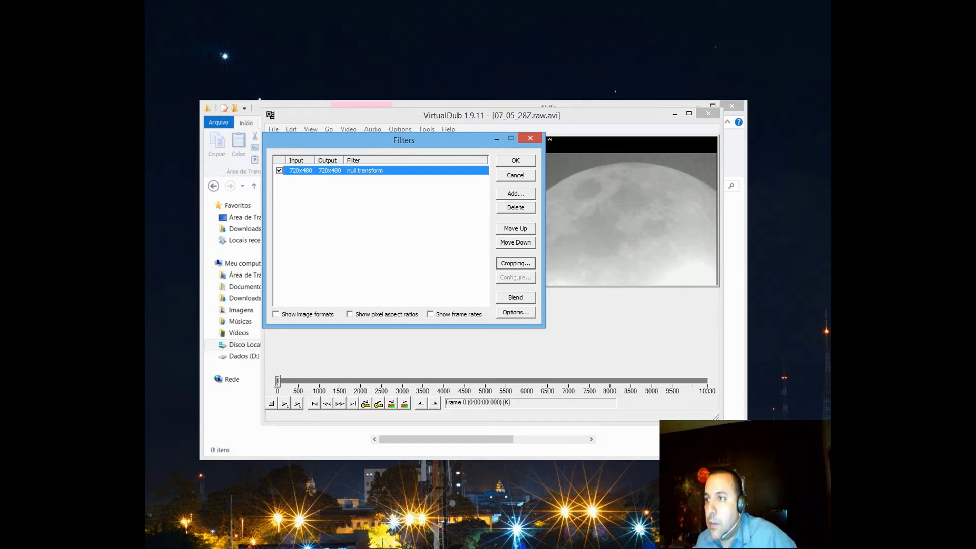
key(Return)
key(Left)
key(Left)
key(Right)
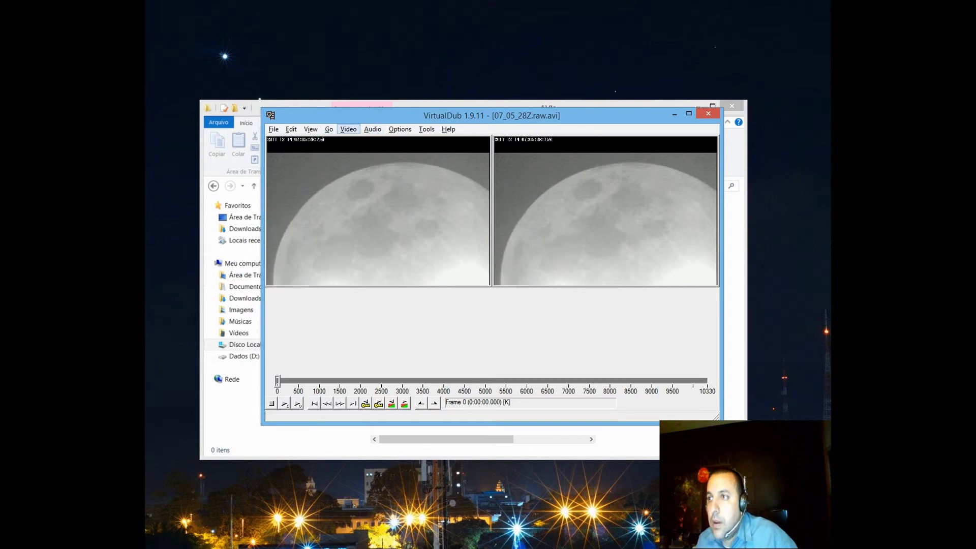
key(Down)
key(Down)
key(Down)
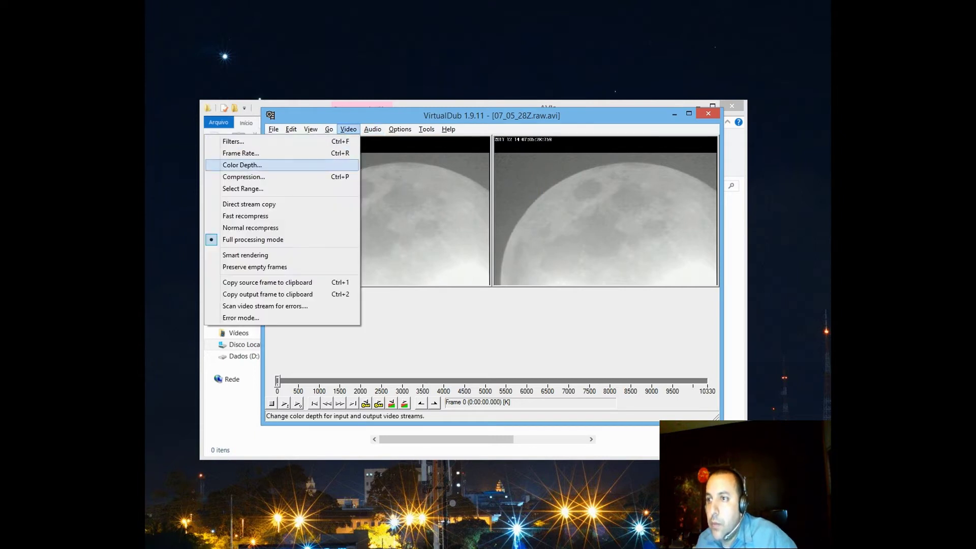
key(Down)
key(Down)
key(Down)
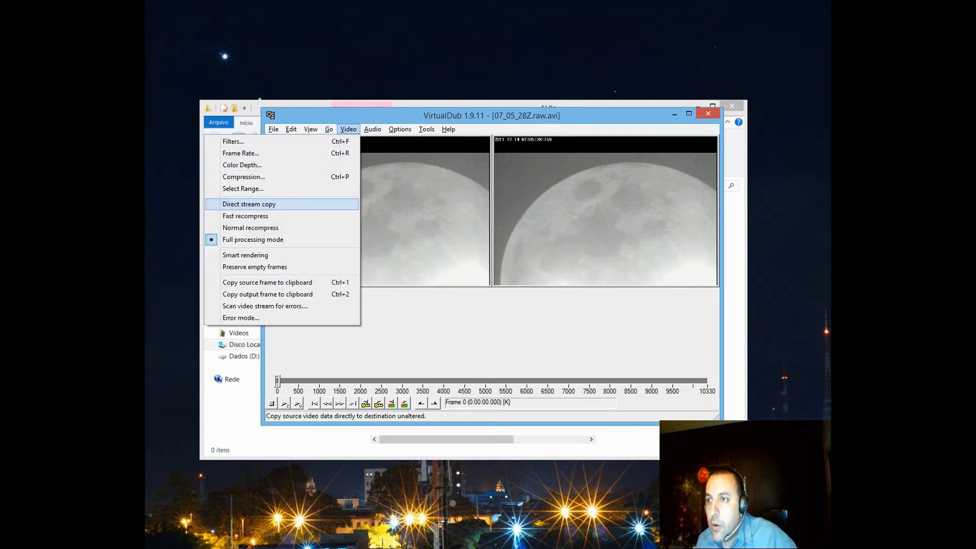
key(Return)
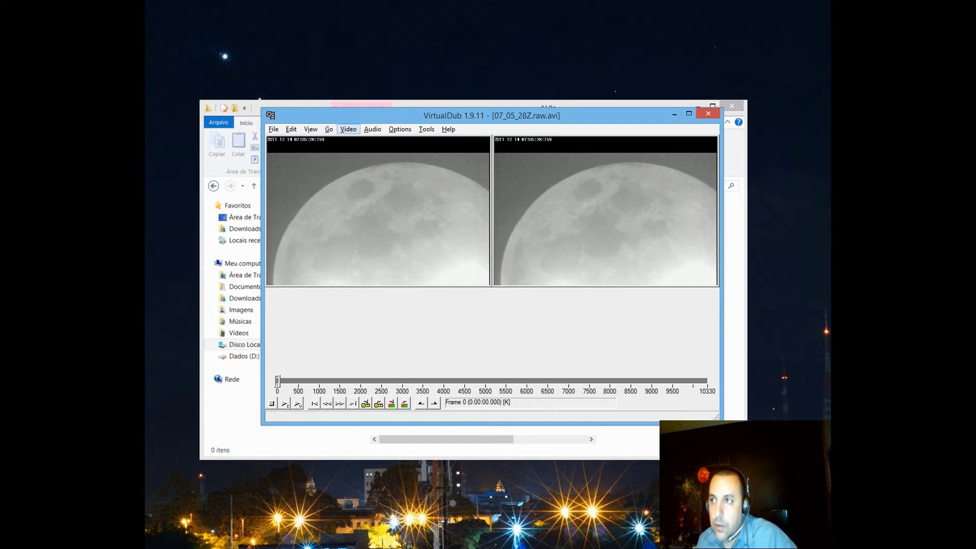
click(348, 129)
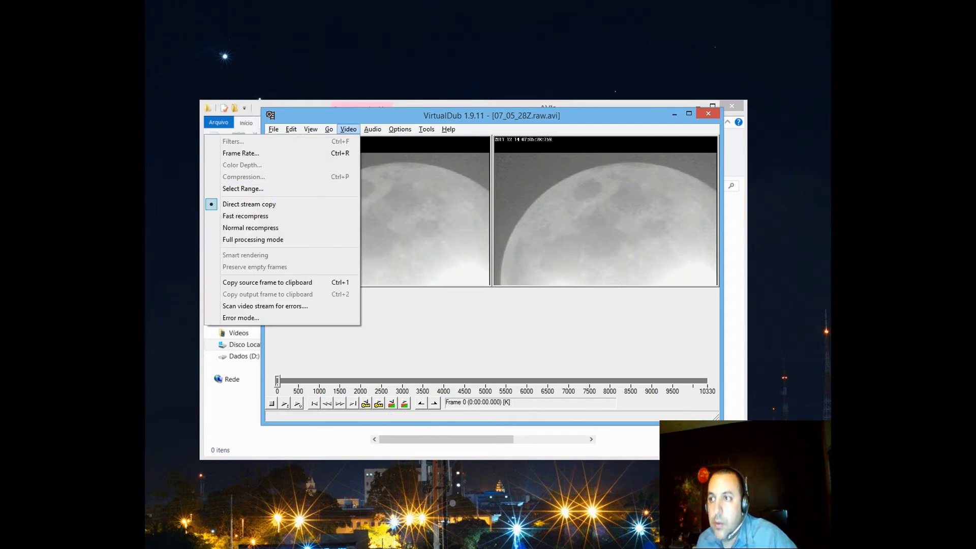
key(Escape)
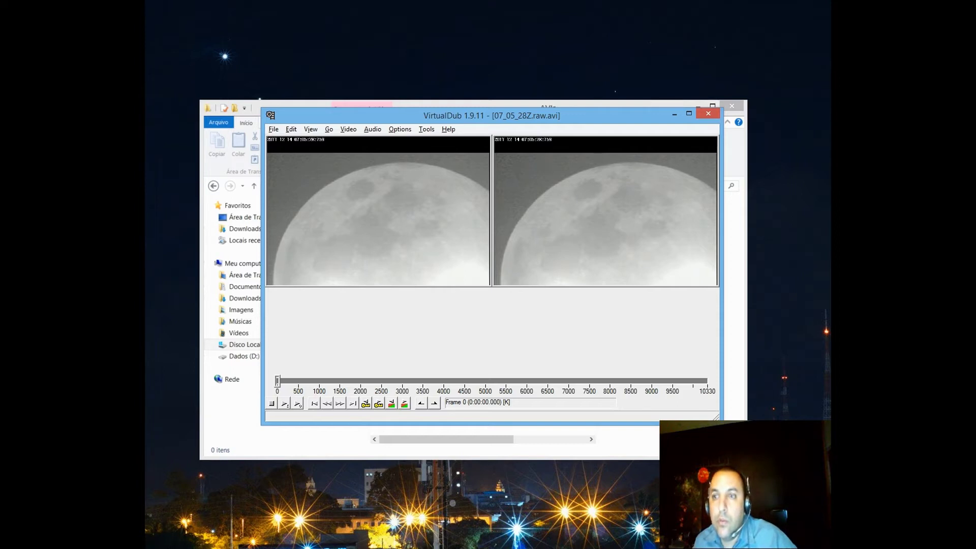
key(alt+F4)
key(alt+Tab)
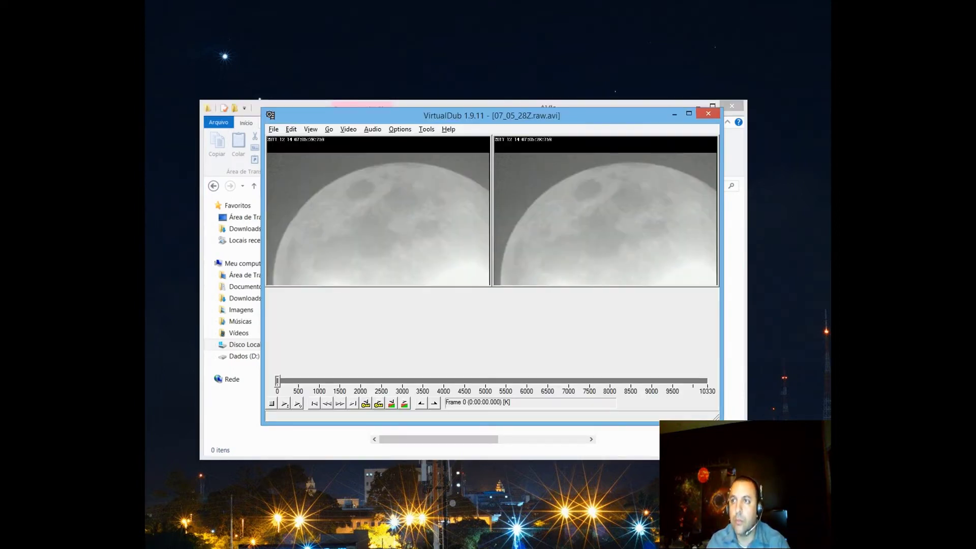
Start saving the video as a segmented AVI
key(alt)
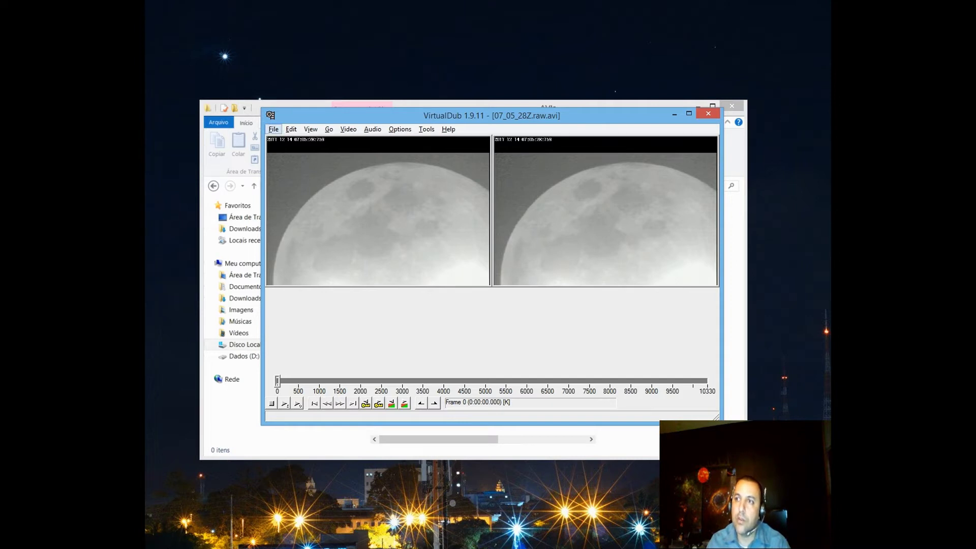
key(Down)
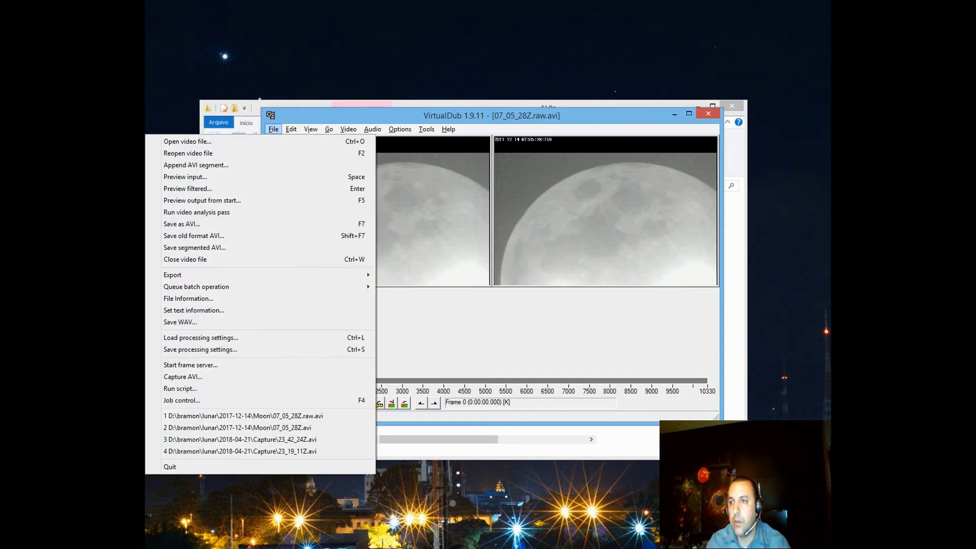
key(Down)
key(Down)
key(Down)
key(Down)
key(Down)
key(Down)
key(Down)
key(Down)
key(Down)
key(Down)
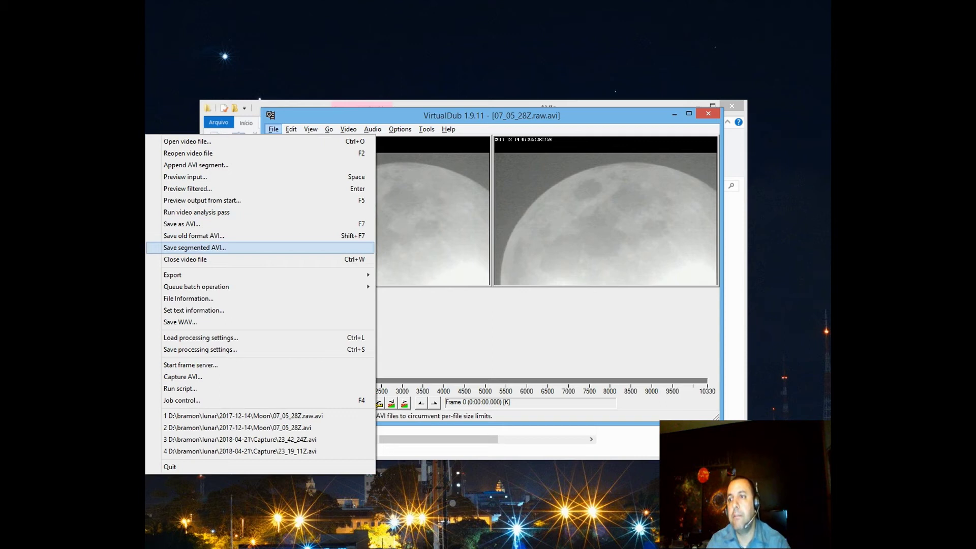
key(Return)
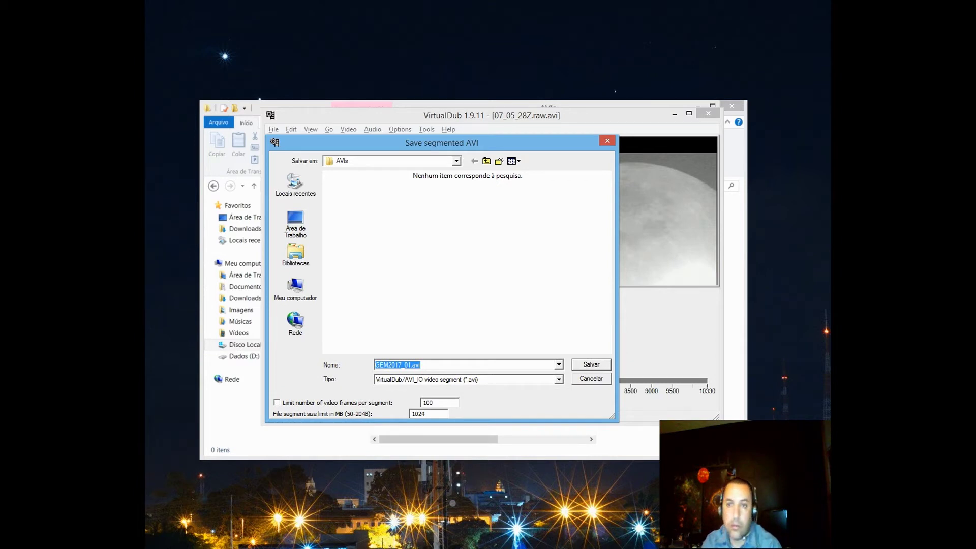
Save the segmented video as GEM2017_01.avi in LunarScan200's AVIs folder, with a 1024 MB segment size limit
click(418, 414)
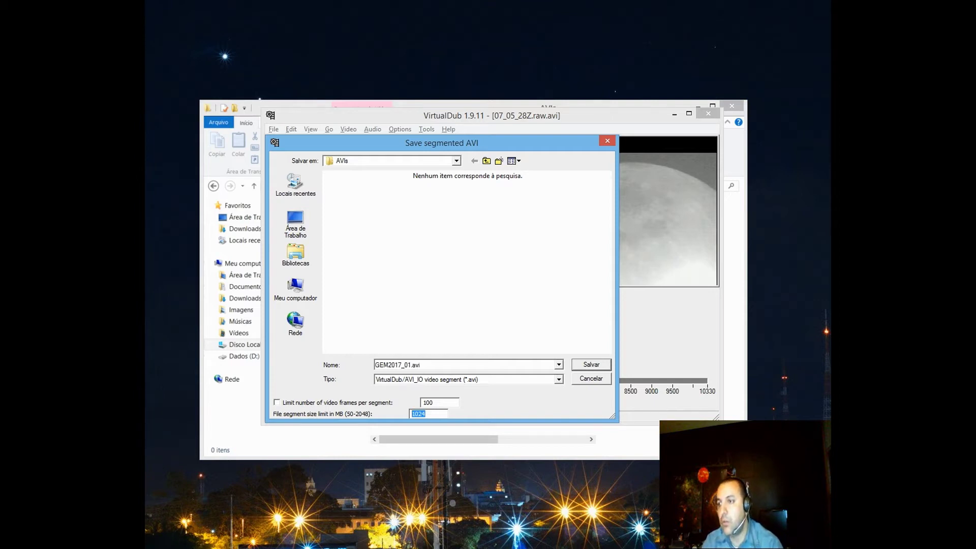
click(406, 364)
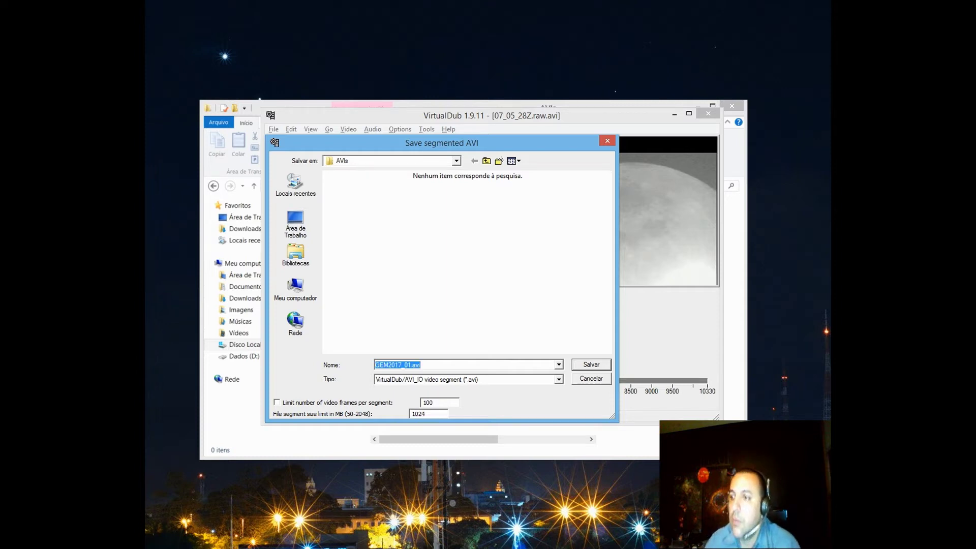
click(411, 365)
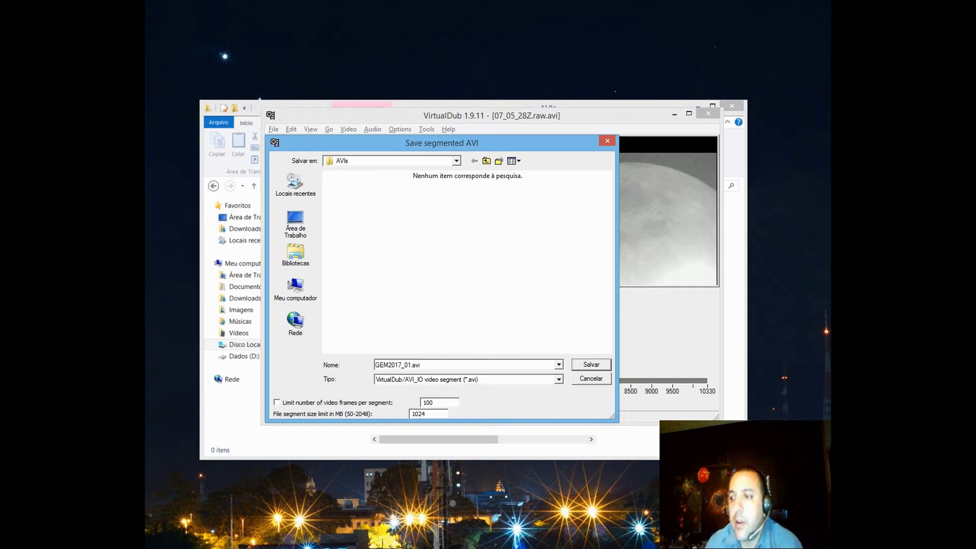
drag(412, 364, 375, 364)
click(392, 364)
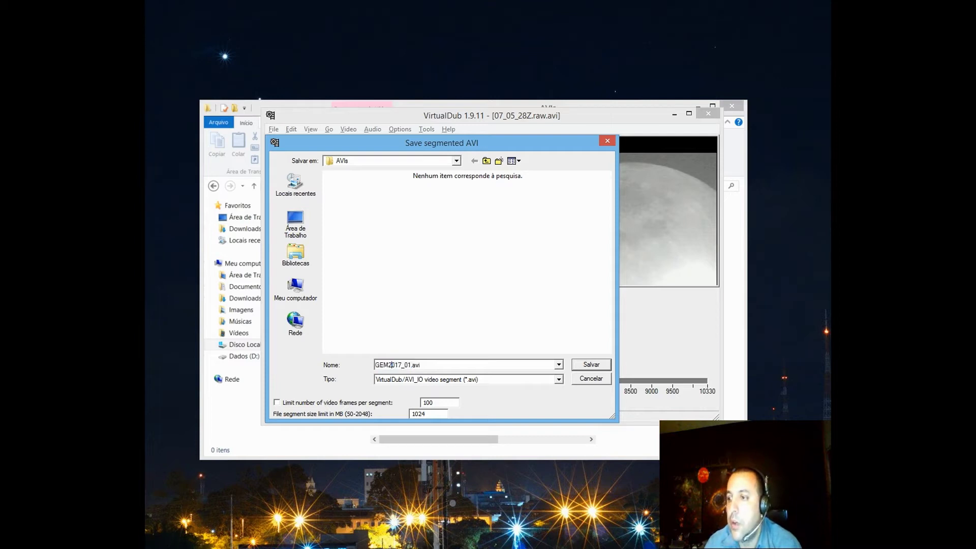
drag(389, 364, 375, 364)
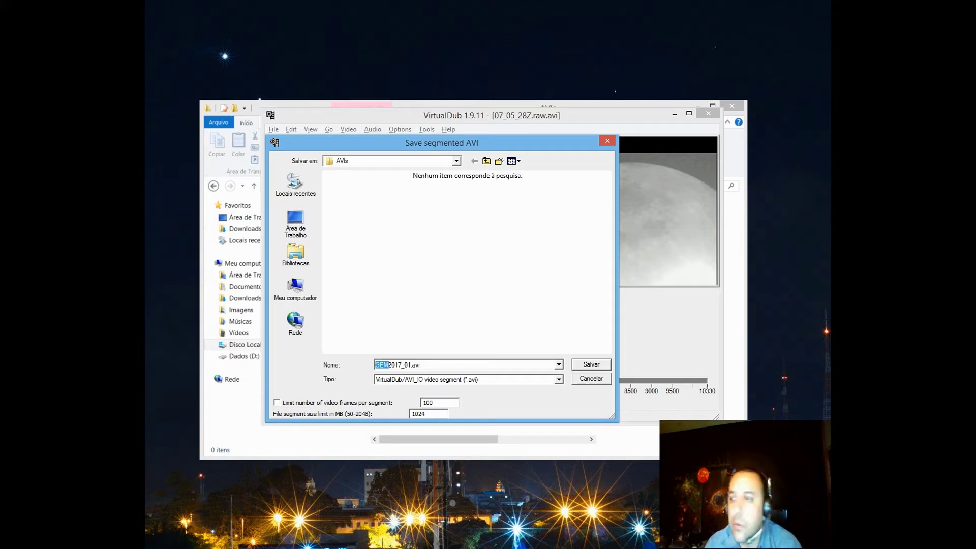
click(407, 365)
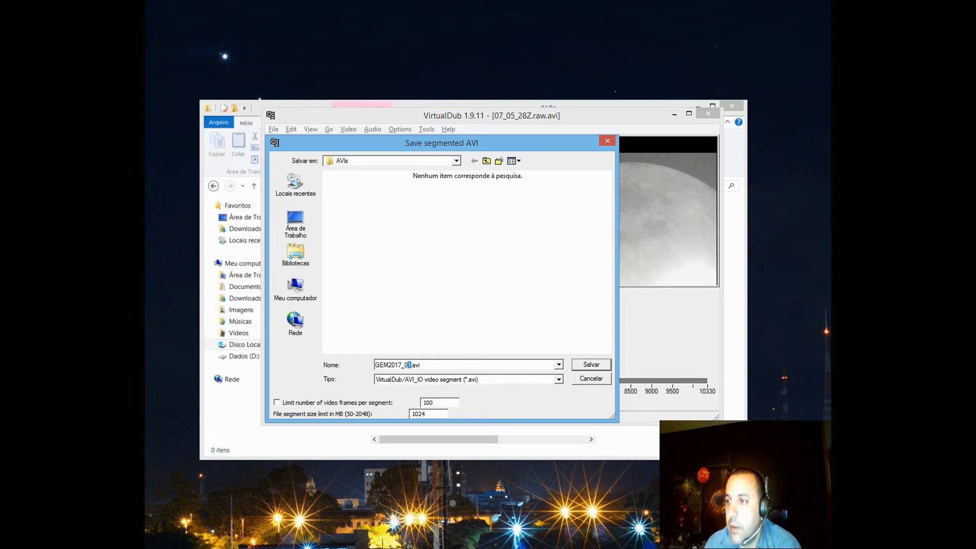
click(456, 161)
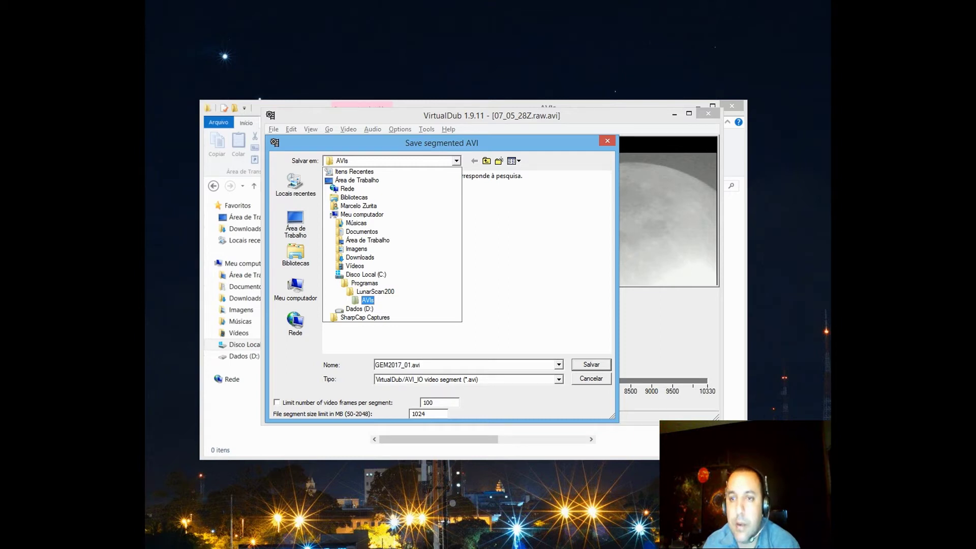
key(Down)
key(Down)
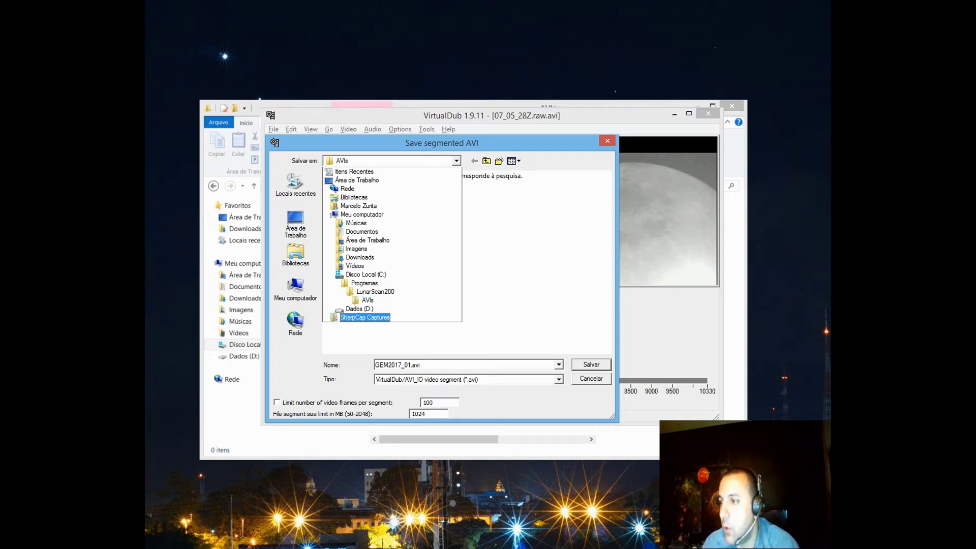
key(Escape)
key(Return)
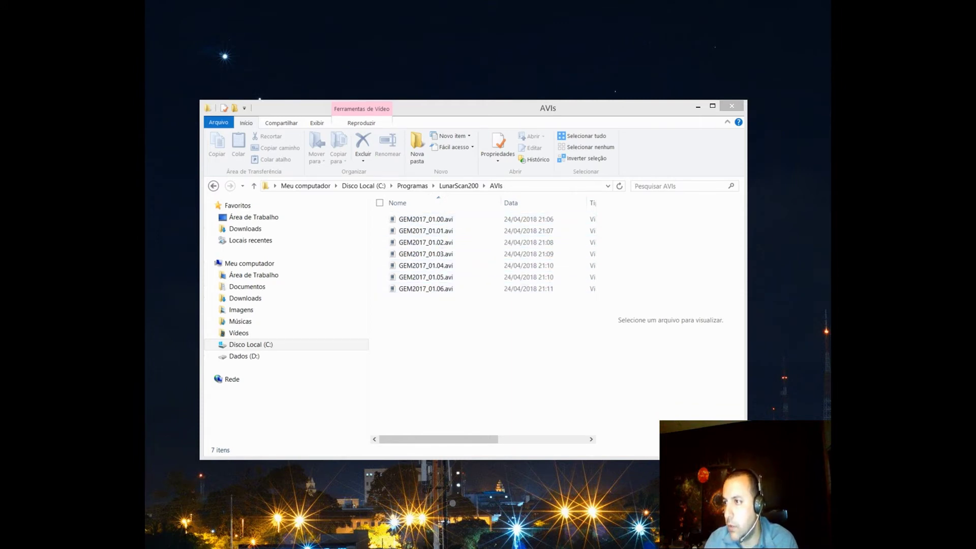
In File Explorer, go up to the LunarScan200 folder and launch LunarScan200GPL.exe
mouse_move(438, 439)
mouse_down()
mouse_move(527, 440)
mouse_move(439, 439)
mouse_up()
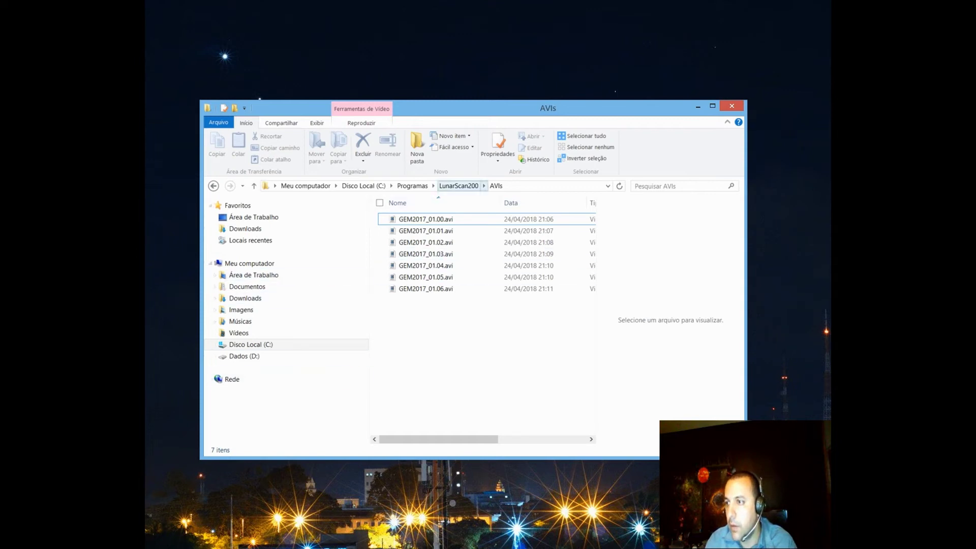
click(458, 186)
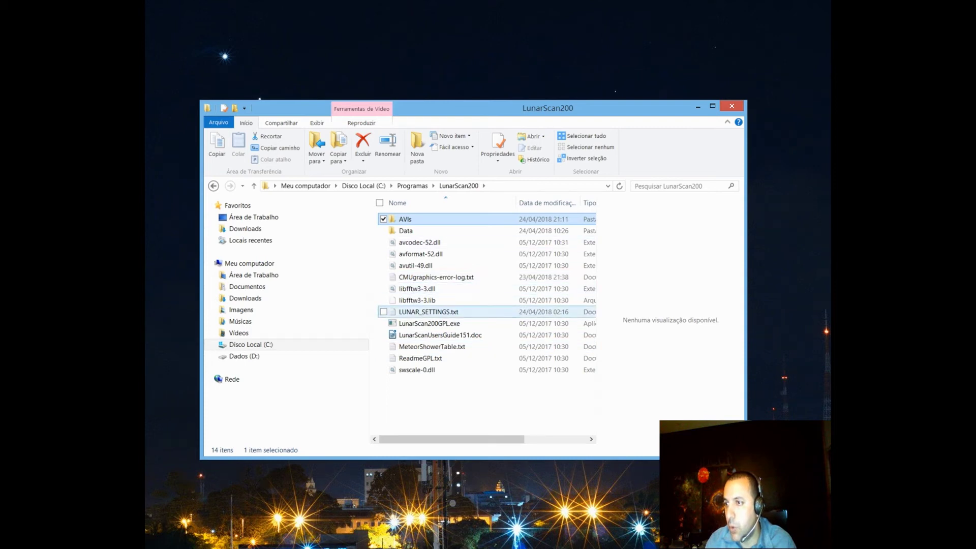
click(430, 324)
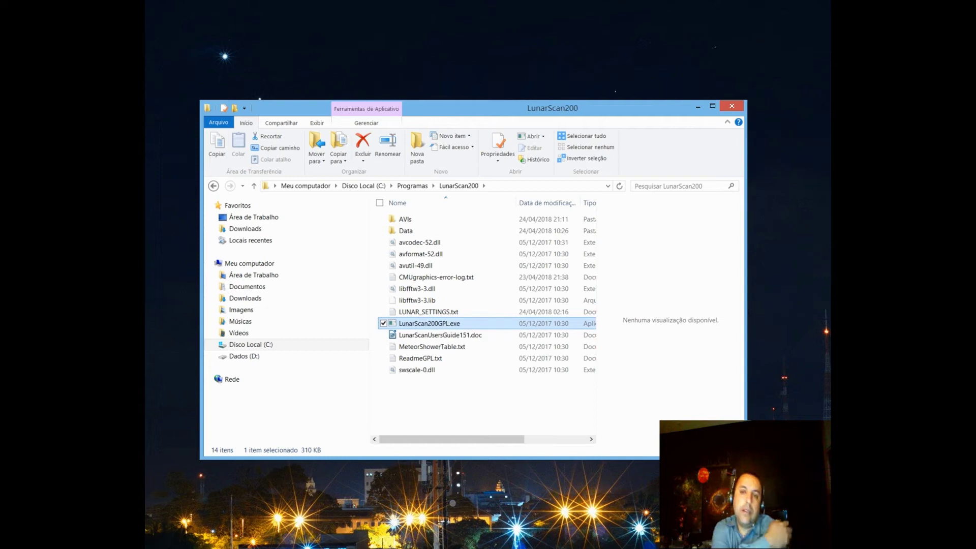
key(Return)
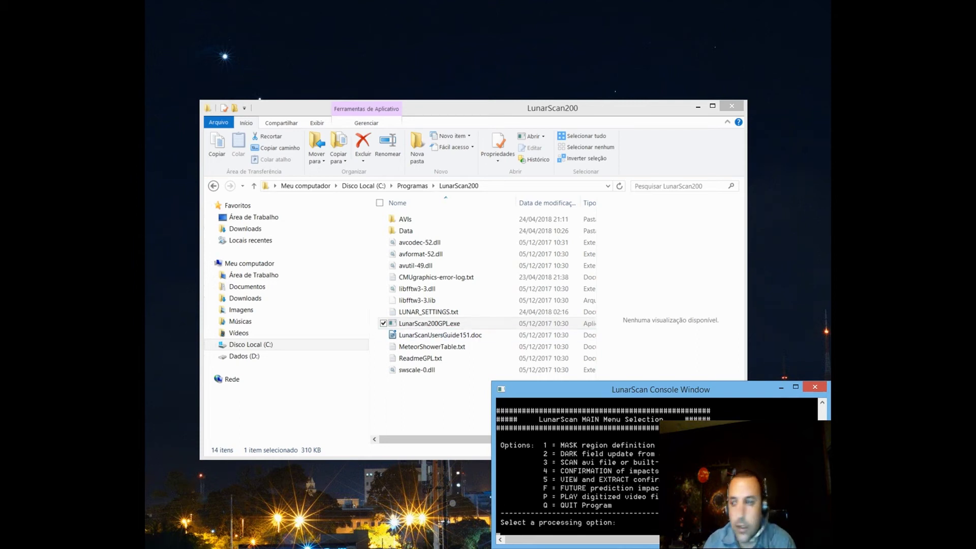
Choose MASK region definition in the LunarScan console, with a digitized AVI as video source, and confirm it is a split file
key(1)
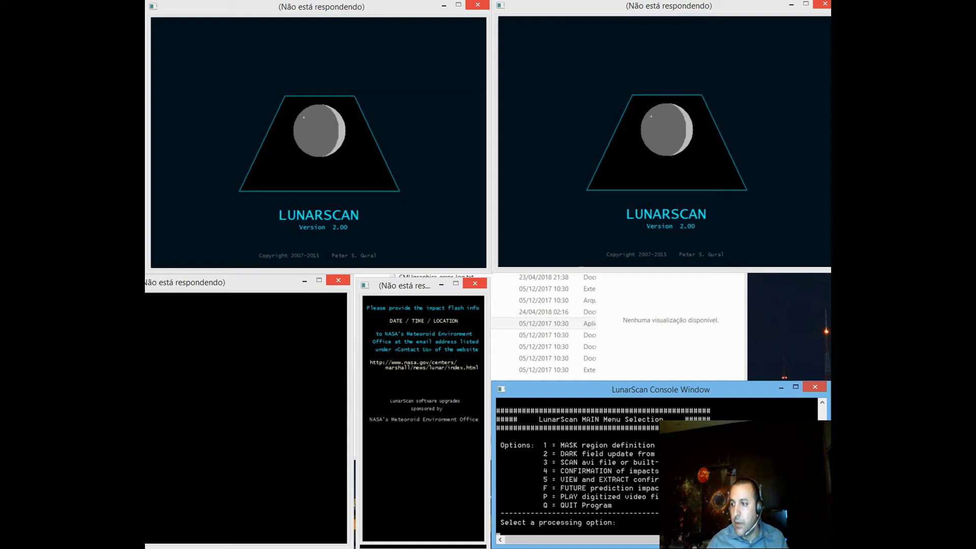
key(1)
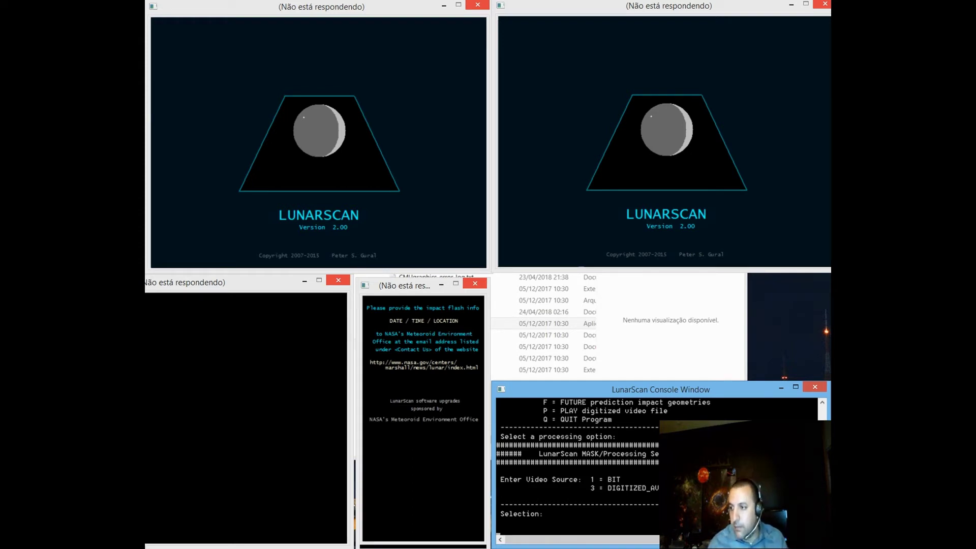
key(3)
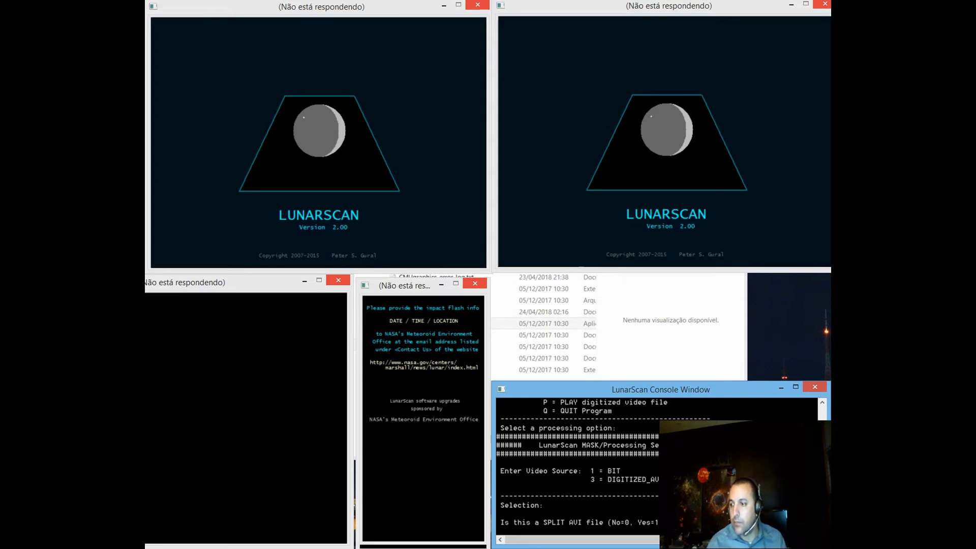
key(Return)
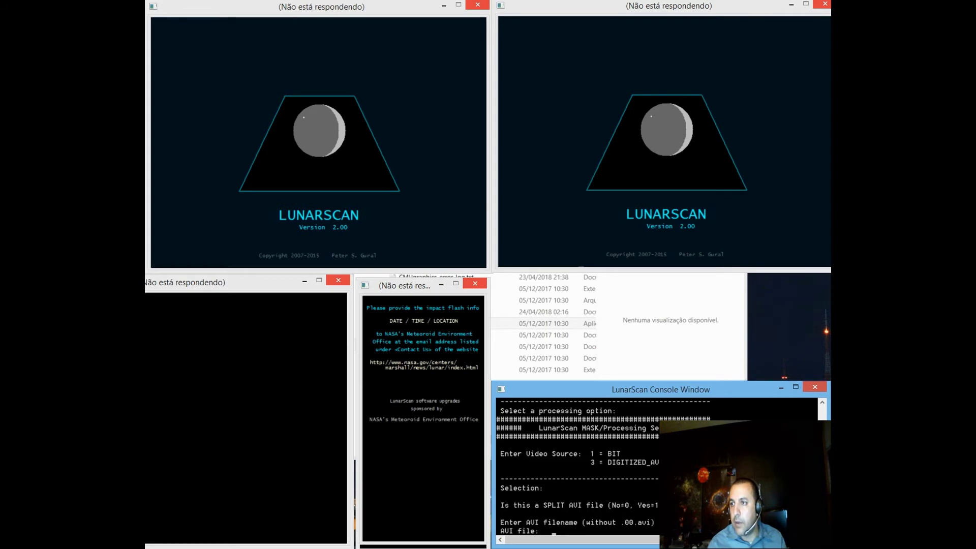
Look up the segment names in the AVIs folder and enter GEM2017_01 as the AVI filename in the LunarScan console
key(alt+Tab)
click(405, 219)
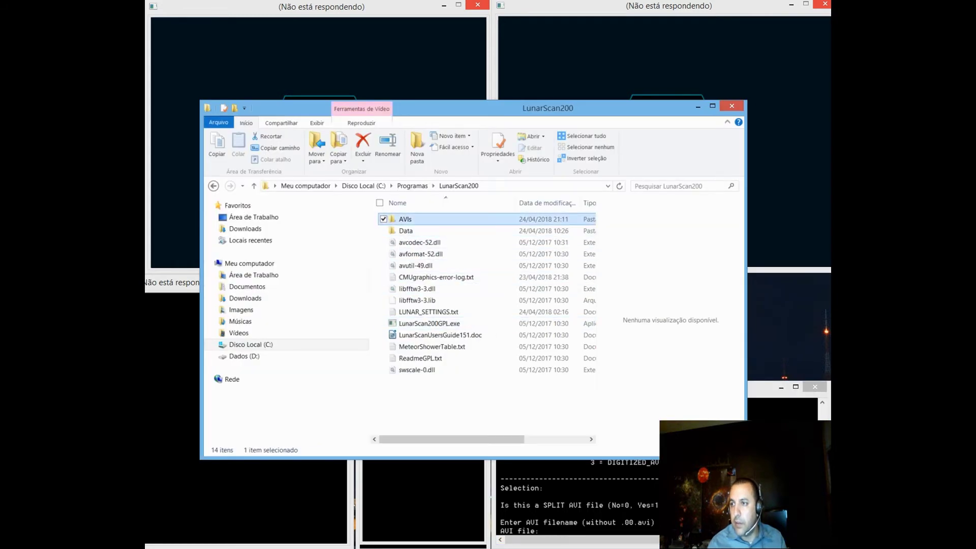
key(Return)
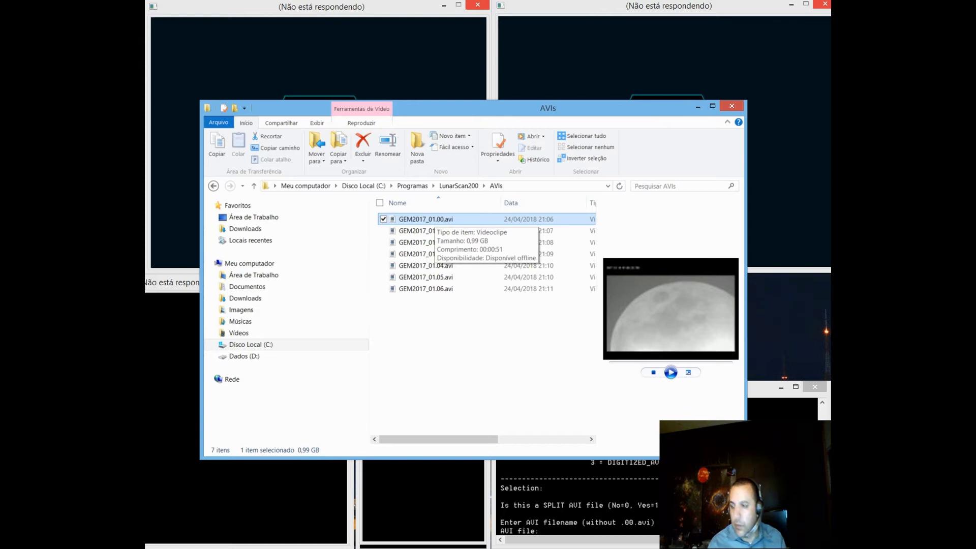
key(alt+Tab)
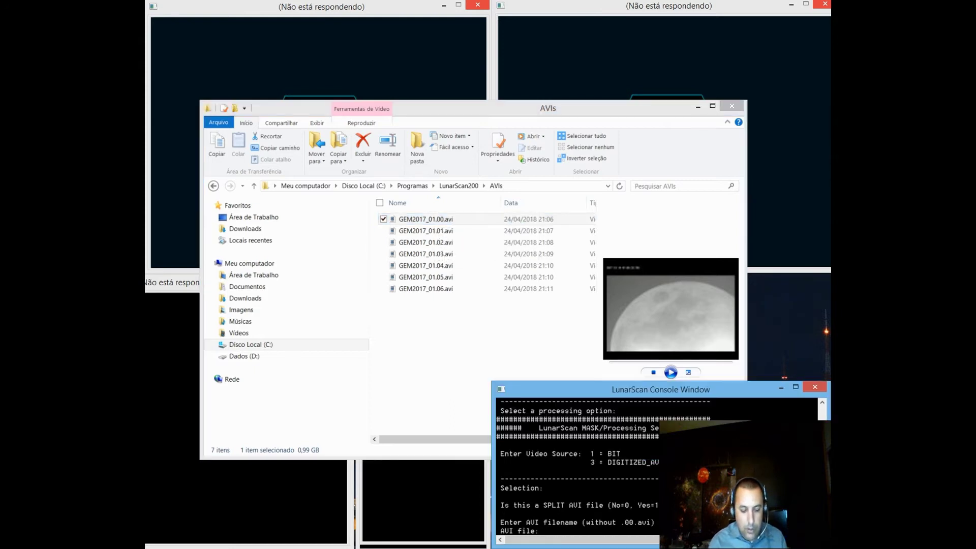
text(GEM201)
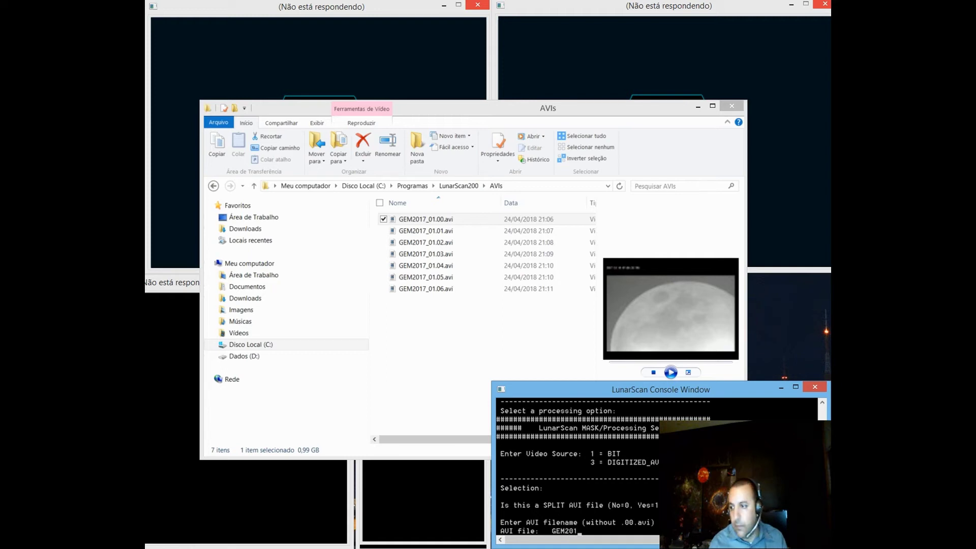
text(7_01)
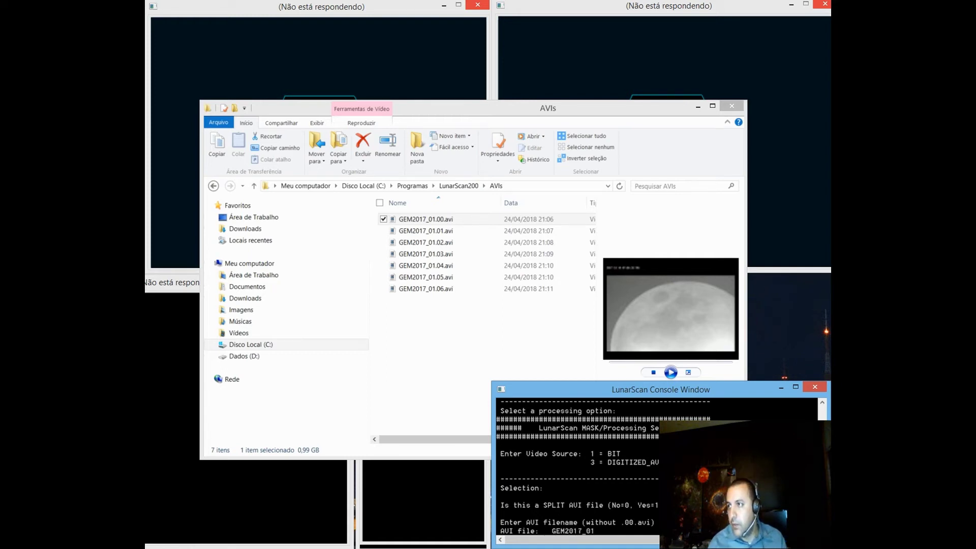
drag(676, 107, 718, 128)
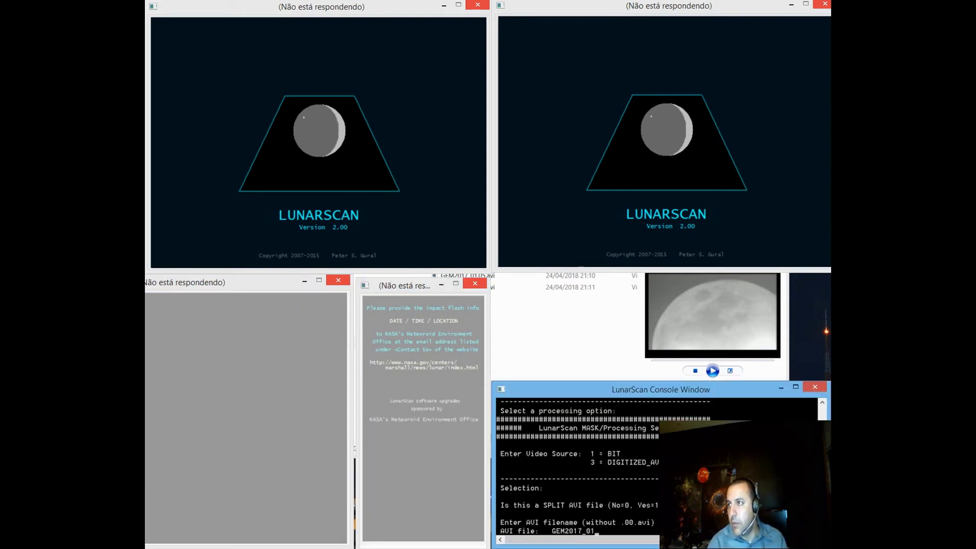
Load the GEM2017_01 video for mask definition and widen the process area to nearly the full image width
key(Return)
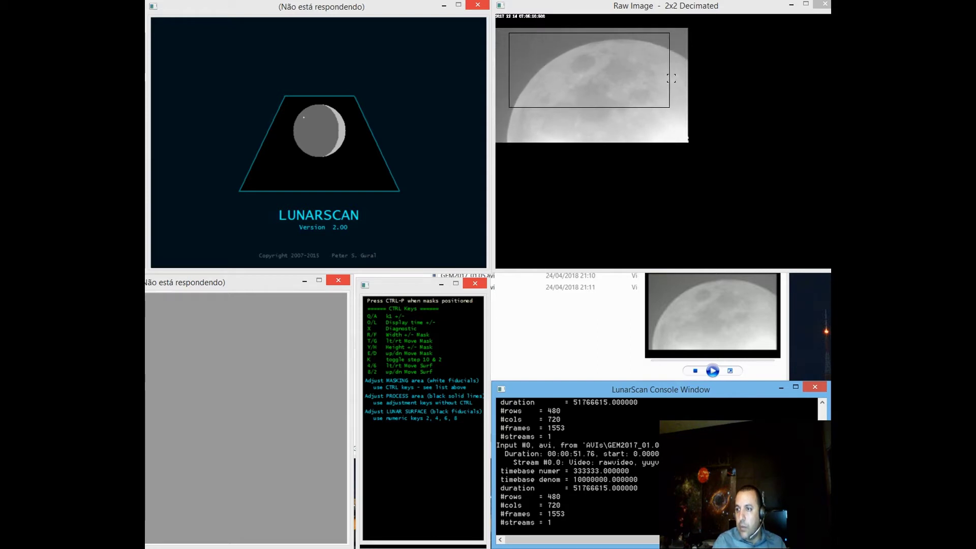
key(r)
key(r)
key(r)
key(r)
key(r)
key(r)
key(r)
key(r)
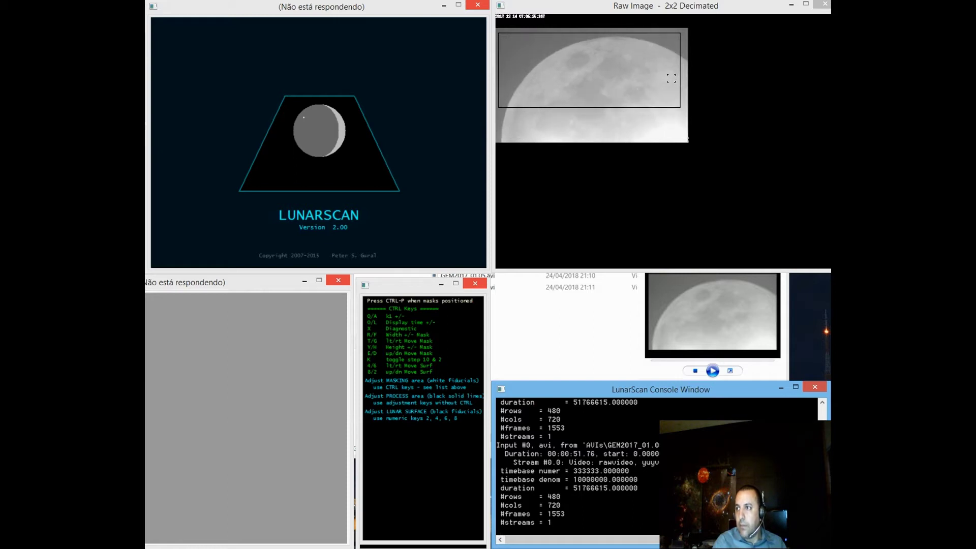
Readjust the process area's width so it sits just inside the image sides, and shift it slightly right
key(f)
key(f)
key(f)
key(f)
key(f)
key(f)
key(f)
key(f)
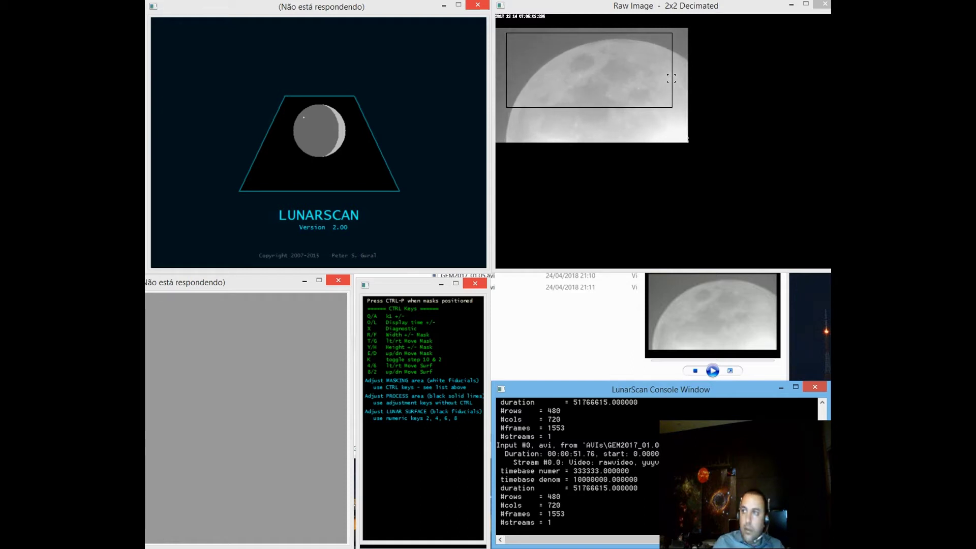
key(r)
key(r)
key(r)
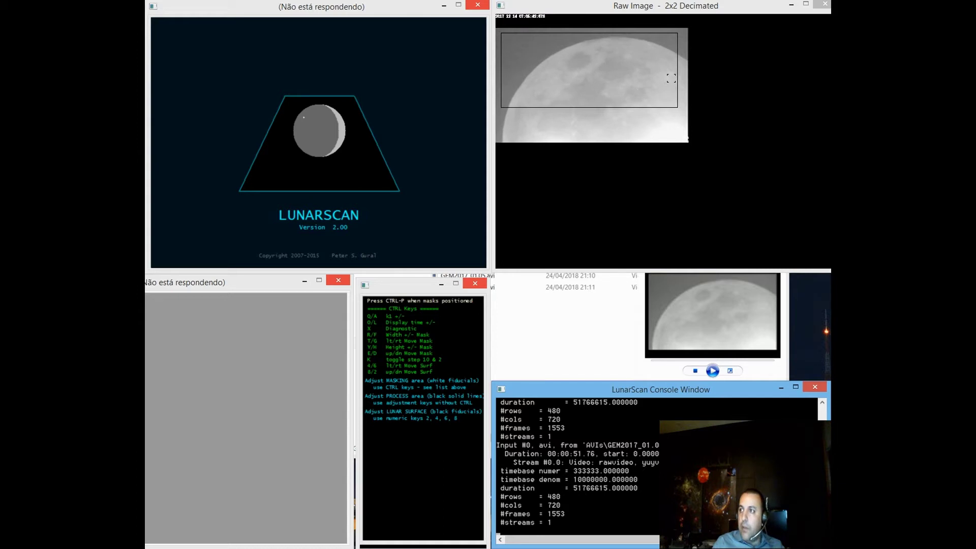
key(g)
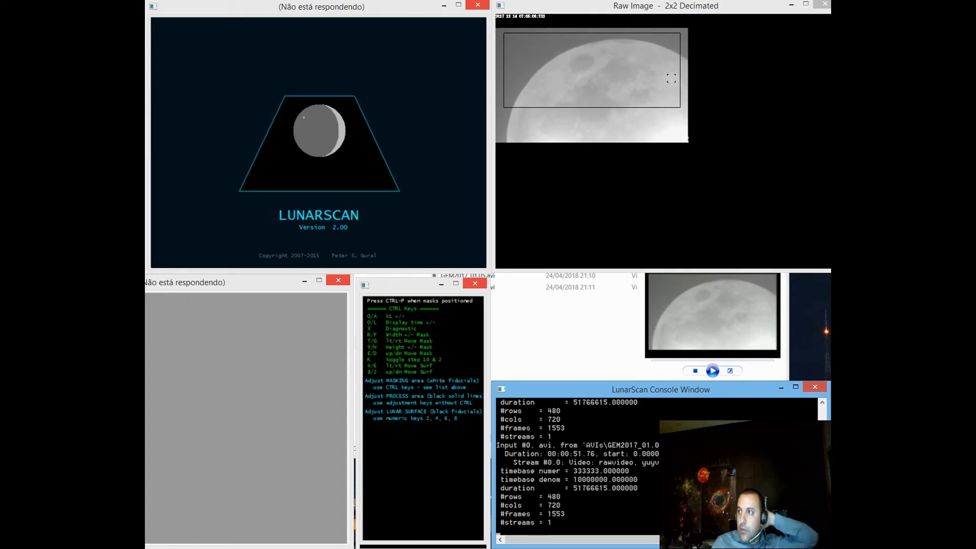
Try reducing the process area's height, then restore it
key(h)
key(h)
key(h)
key(h)
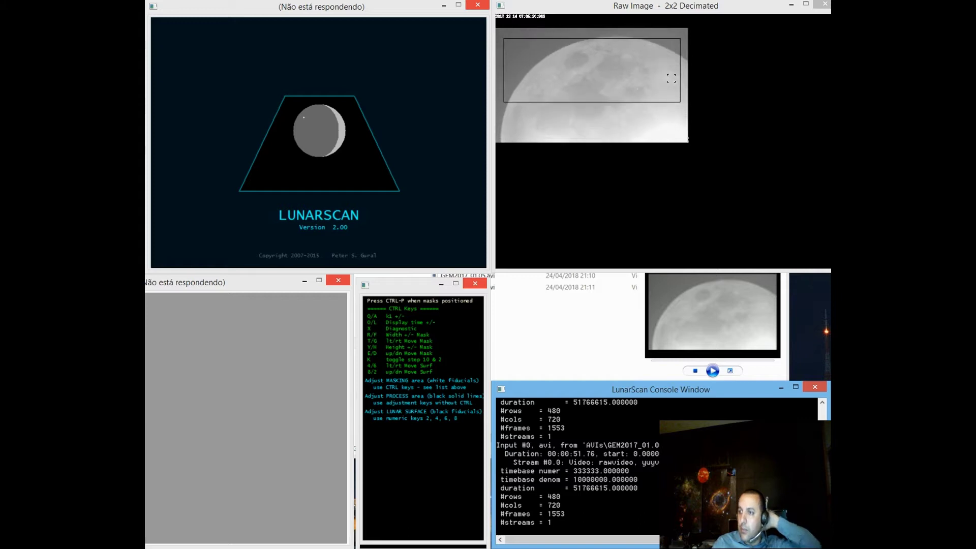
key(y)
key(y)
key(y)
key(y)
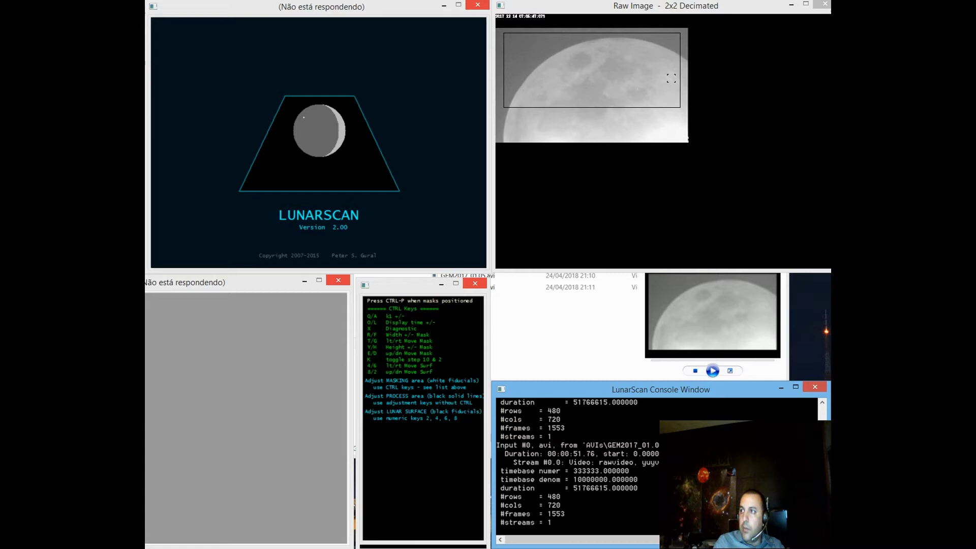
Try moving the process area down over the Moon and reducing its height
key(d)
key(d)
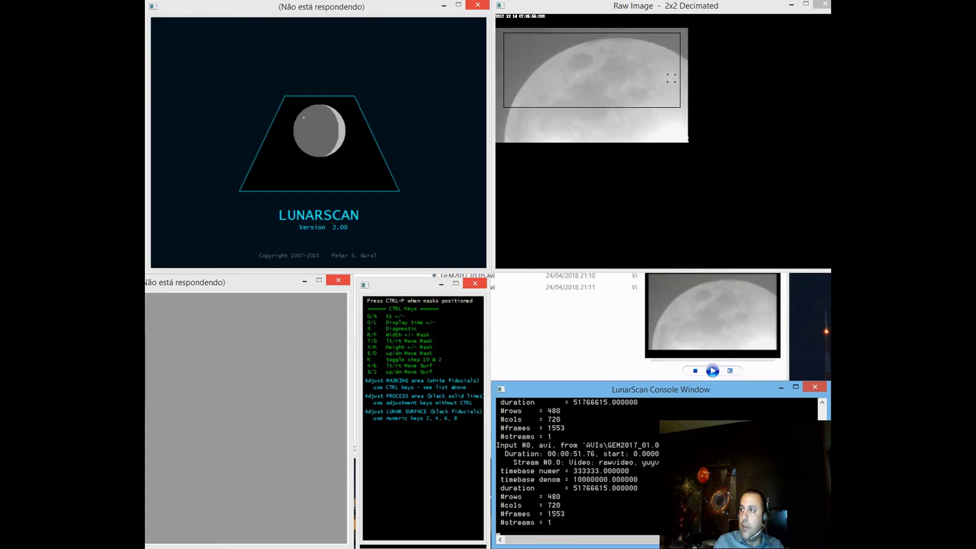
key(e)
key(e)
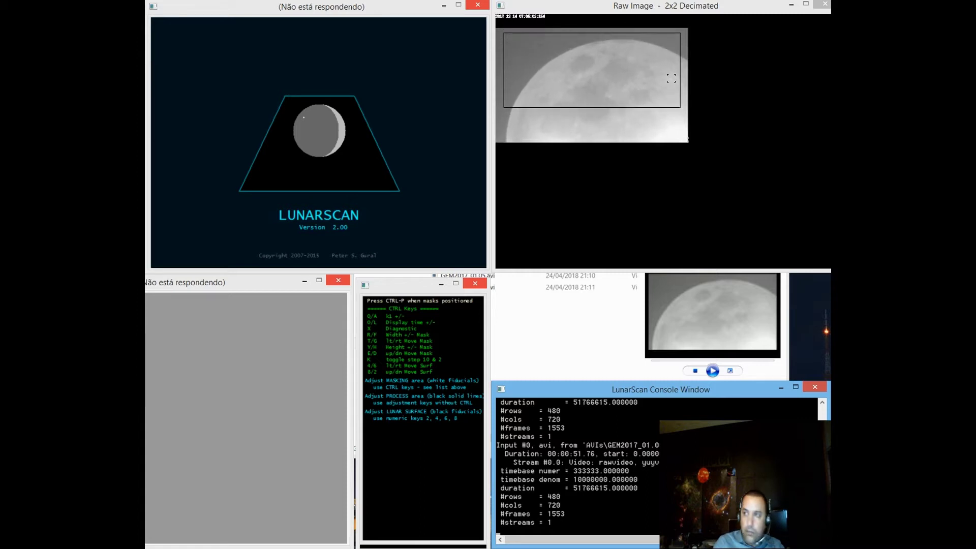
key(d)
key(d)
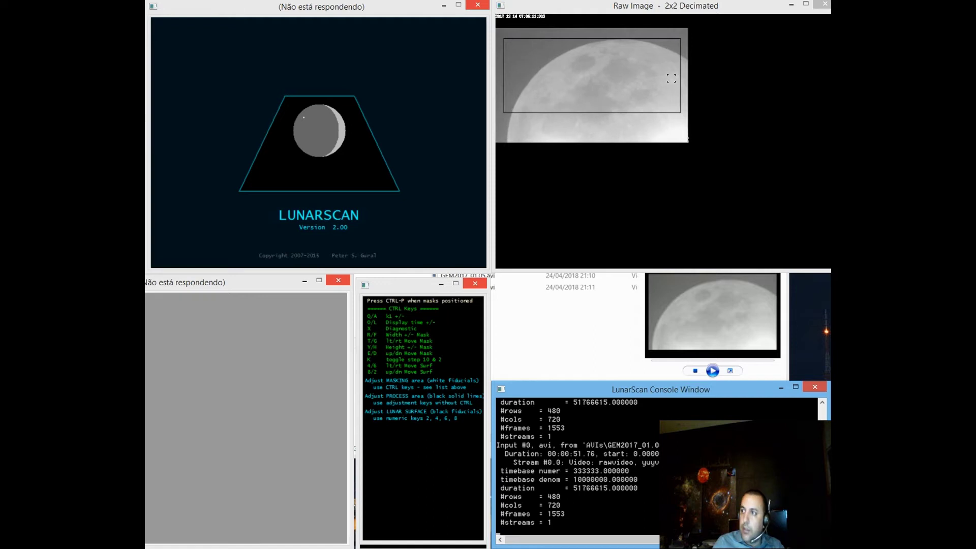
key(d)
key(d)
key(y)
key(y)
key(y)
key(y)
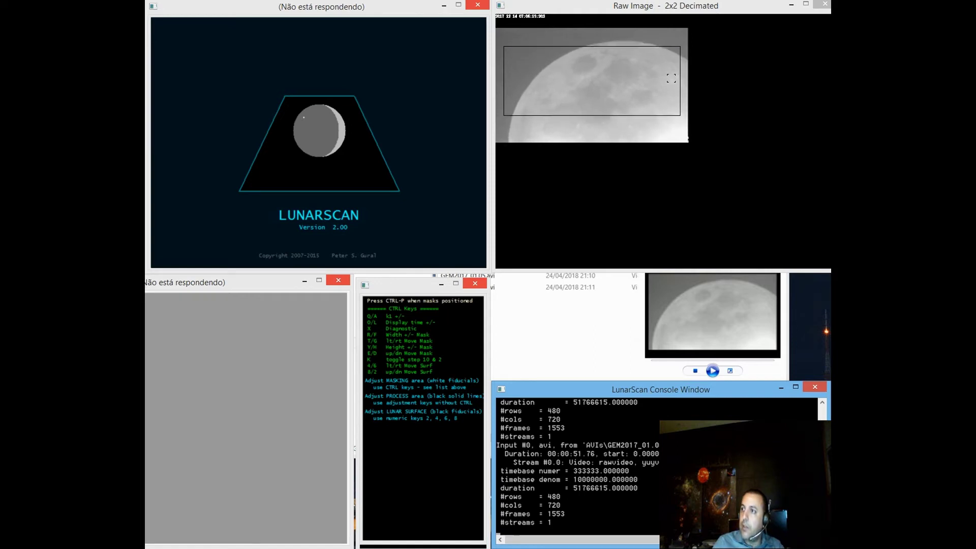
Try extending the process area's height toward the lower edge of the lunar image, then shorten and readjust it
key(y)
key(y)
key(y)
key(y)
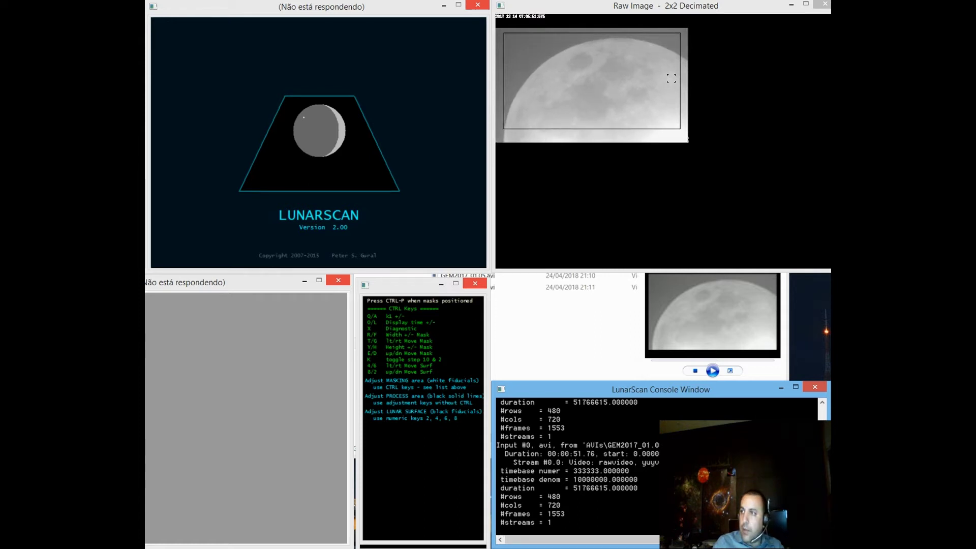
key(h)
key(h)
key(h)
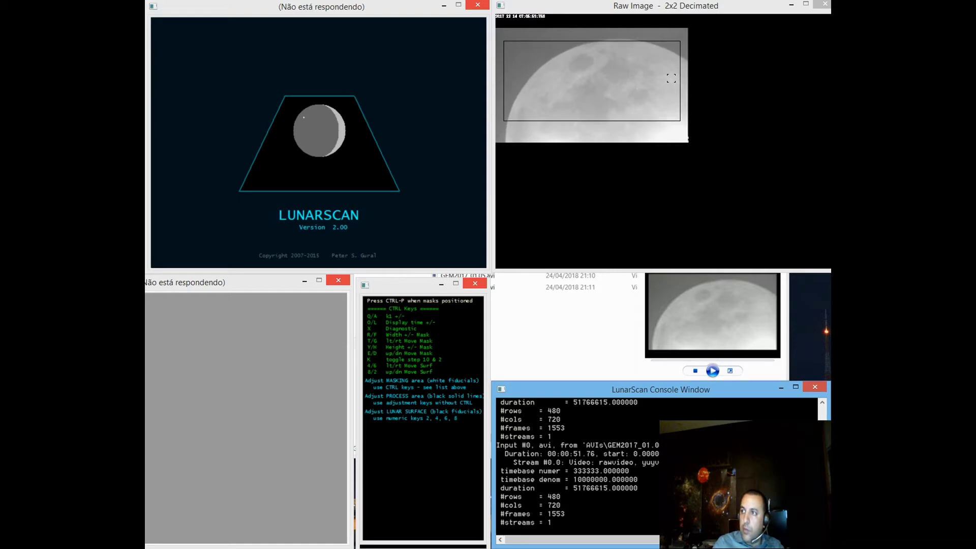
key(y)
key(y)
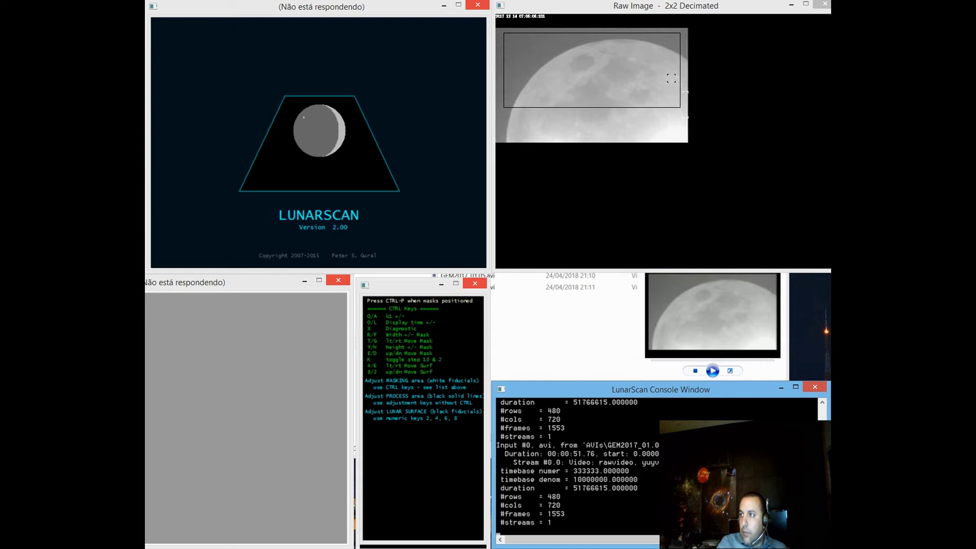
Try shifting the process area left, then move it back right
key(ctrl+t)
key(ctrl+t)
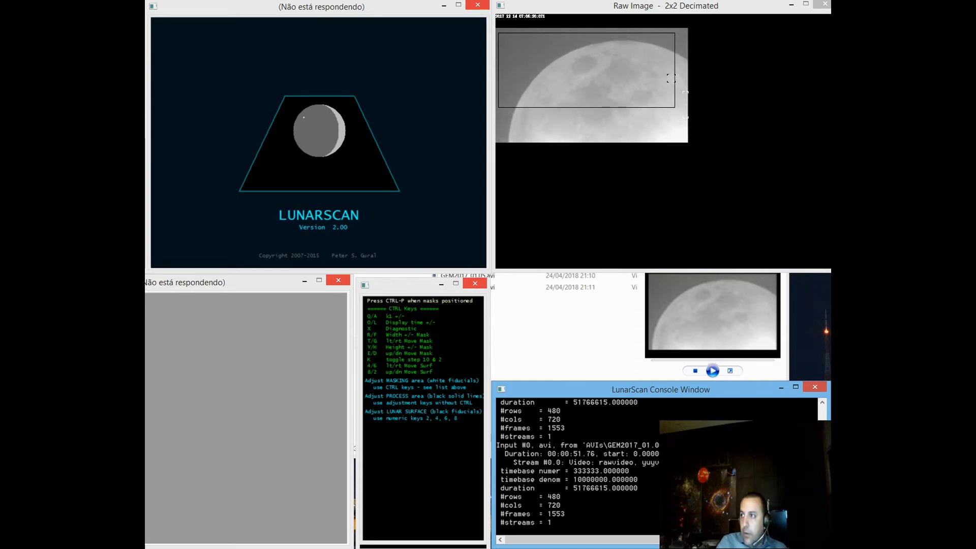
key(ctrl+g)
key(ctrl+g)
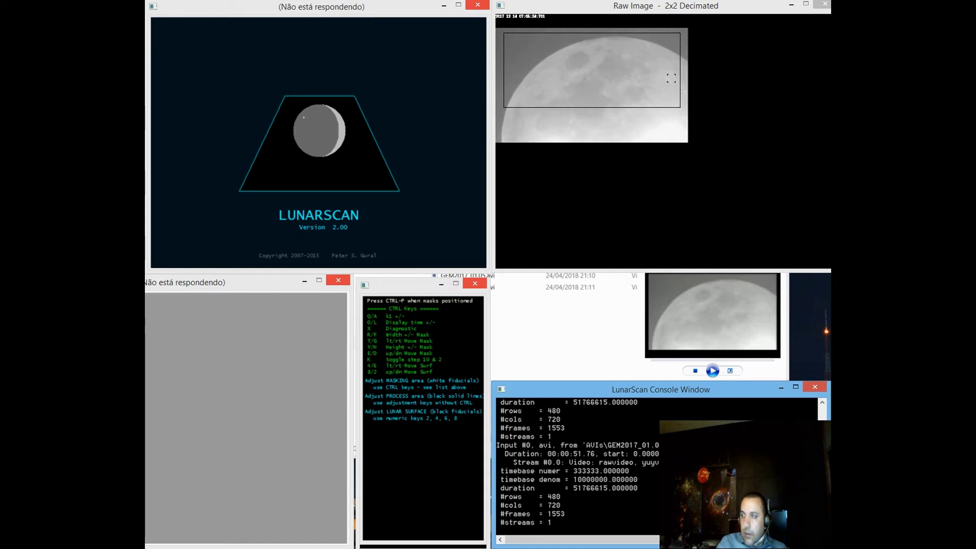
Move the white masking area left over the lunar disc, enlarge it, and raise it to the process area's top edge
key(4)
key(4)
key(4)
key(8)
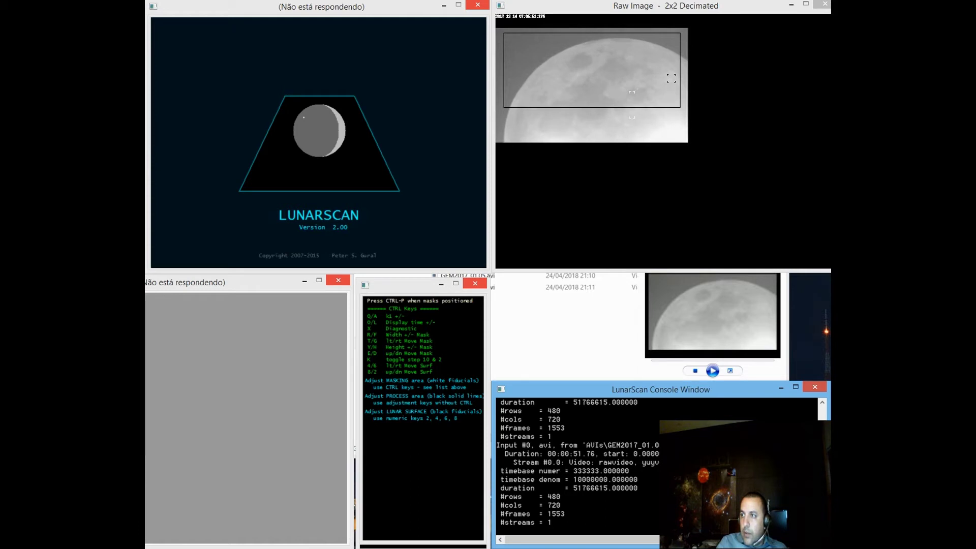
key(8)
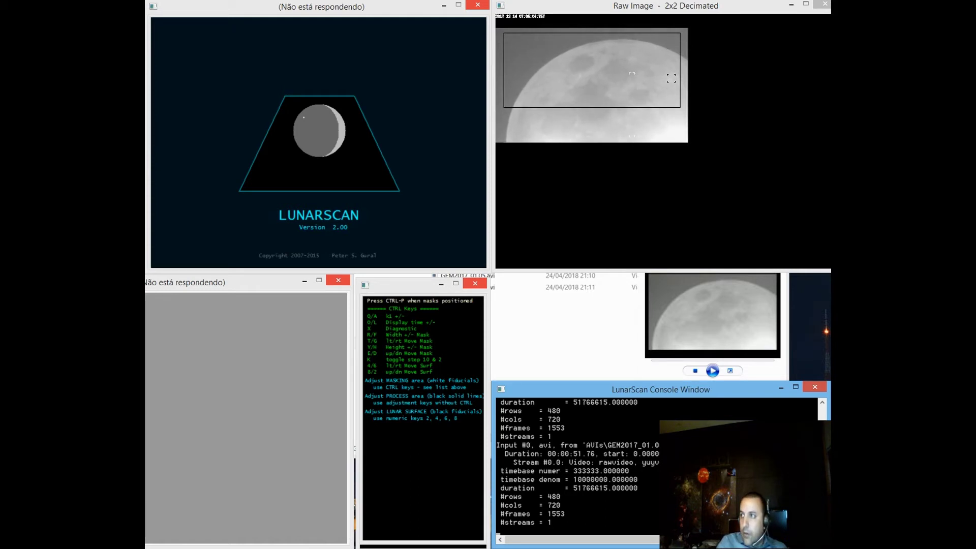
key(6)
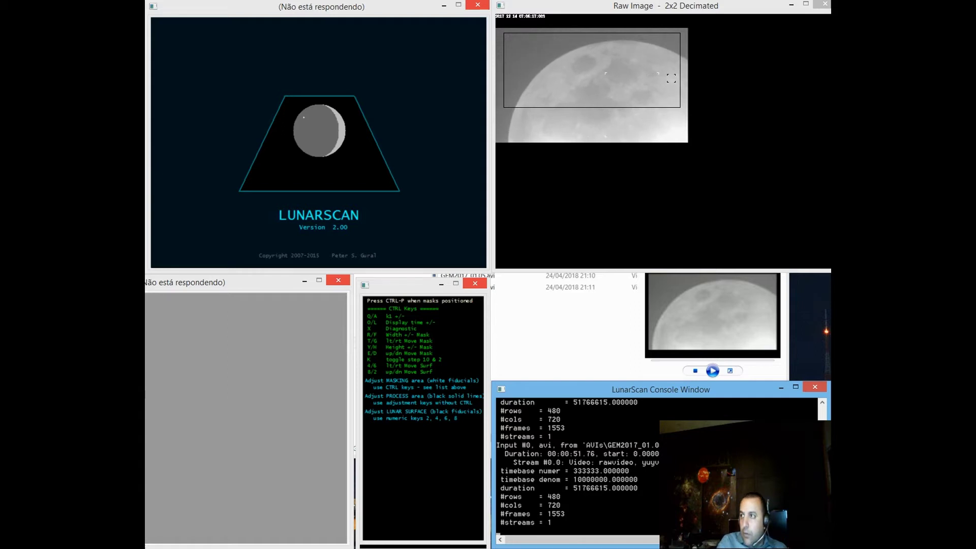
key(6)
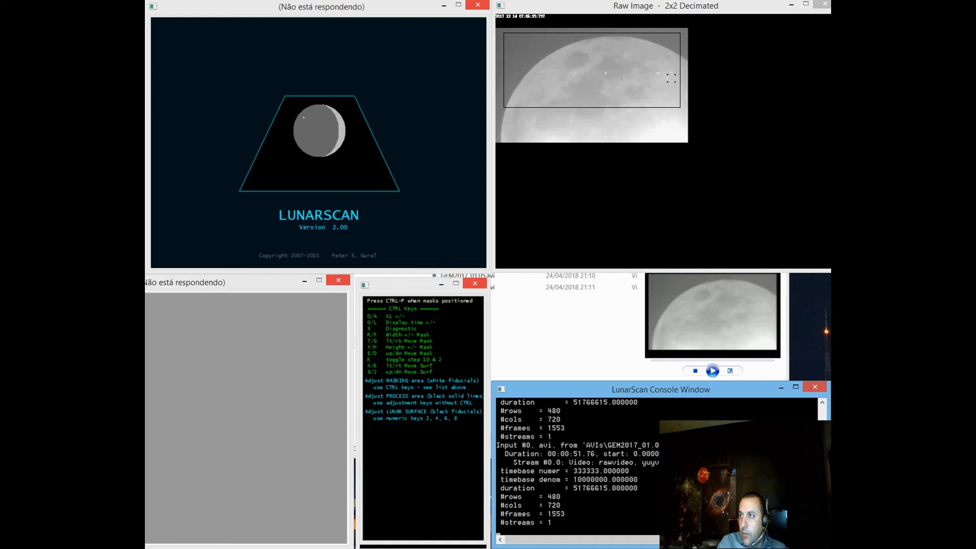
key(8)
key(8)
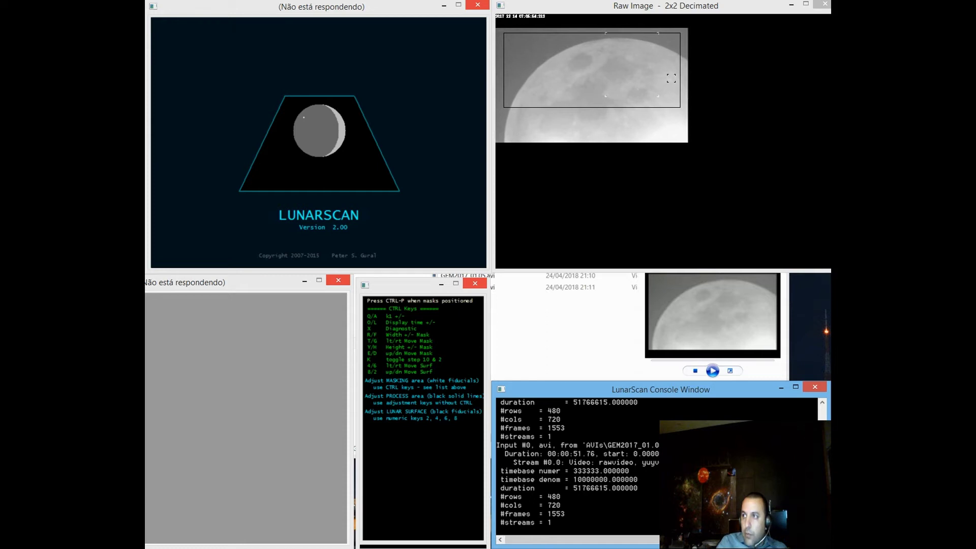
Try increasing the process area's height, then reduce it back to its previous size
key(y)
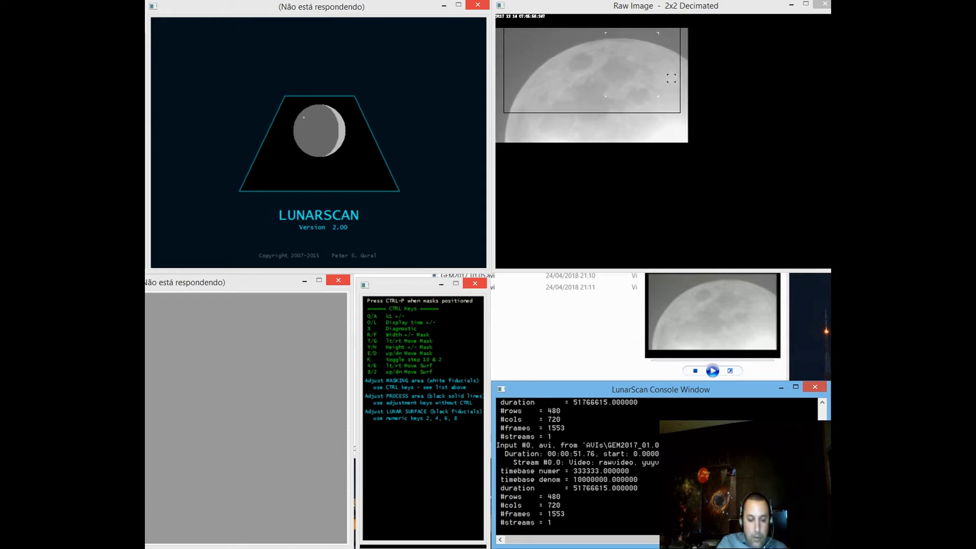
key(h)
key(h)
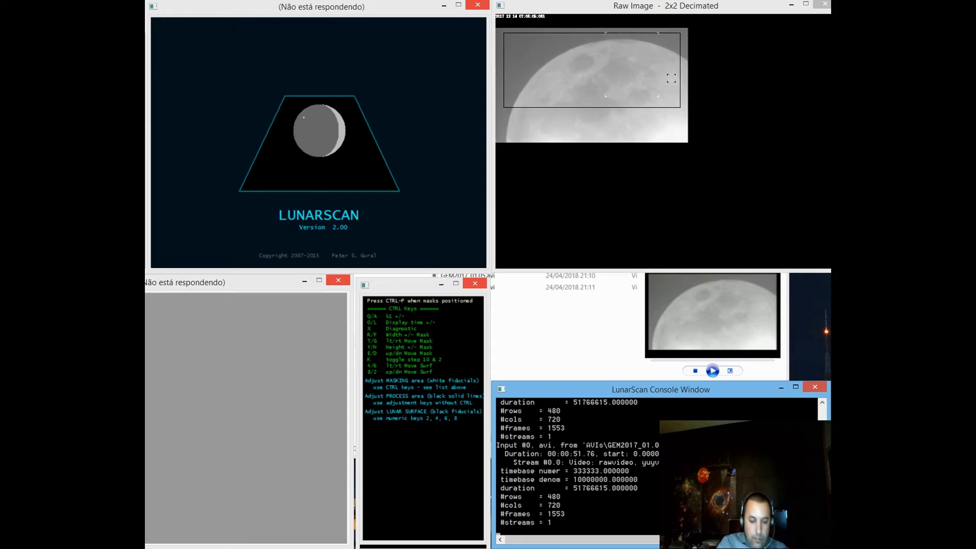
Reduce the masking area's height and move it left to the dark sky beside the Moon's limb
key(ctrl+h)
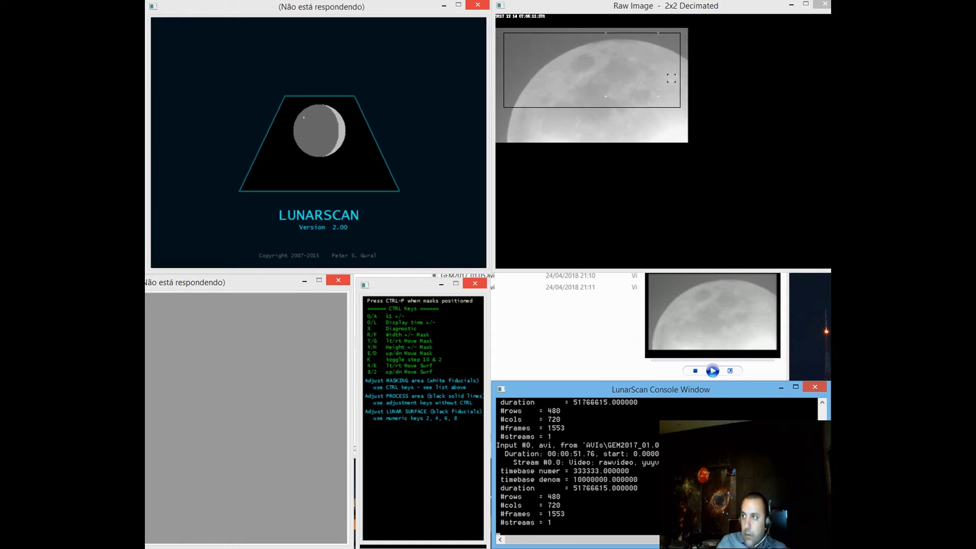
key(ctrl+t)
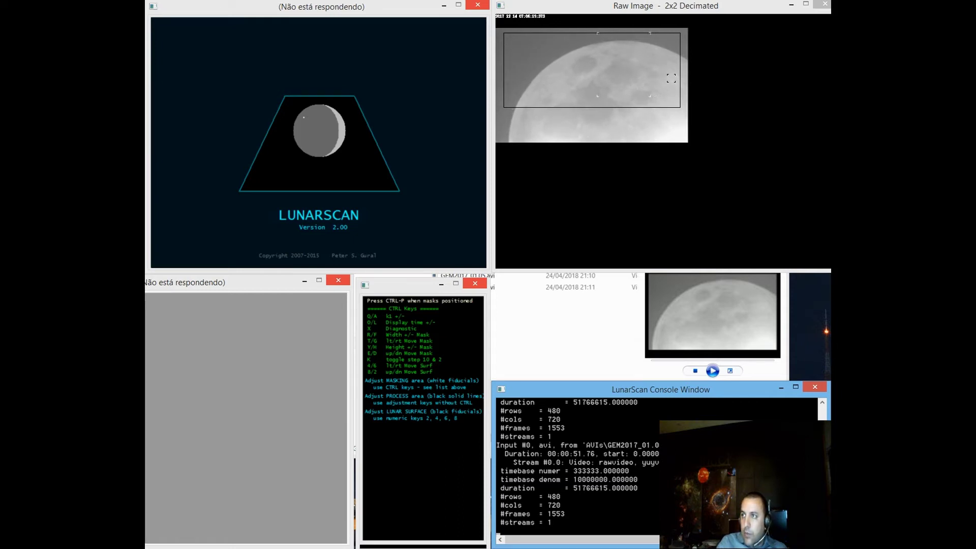
key(ctrl+t)
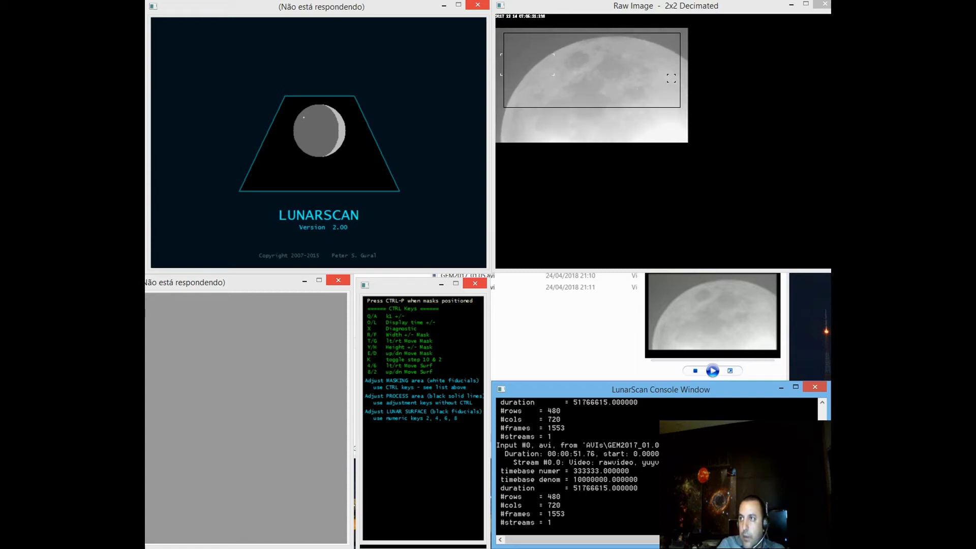
Align the masking area with the process area's upper-left corner and narrow it to fit the dark sky
key(ctrl+e)
key(ctrl+y)
key(ctrl+g)
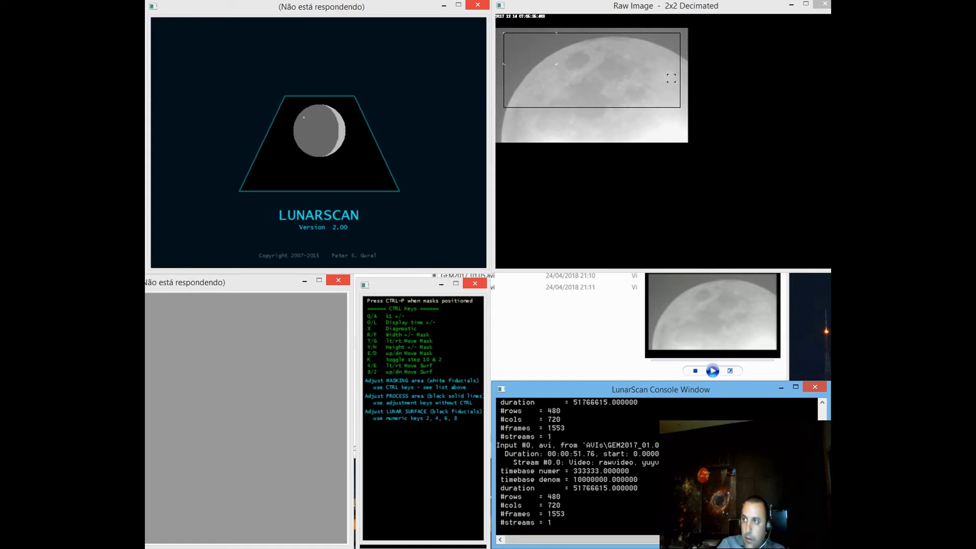
key(ctrl+f)
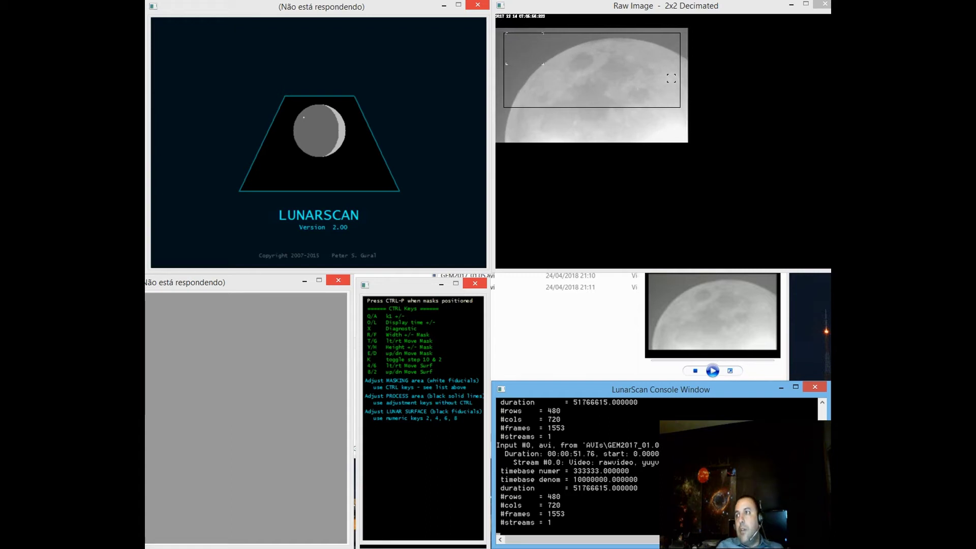
key(ctrl+t)
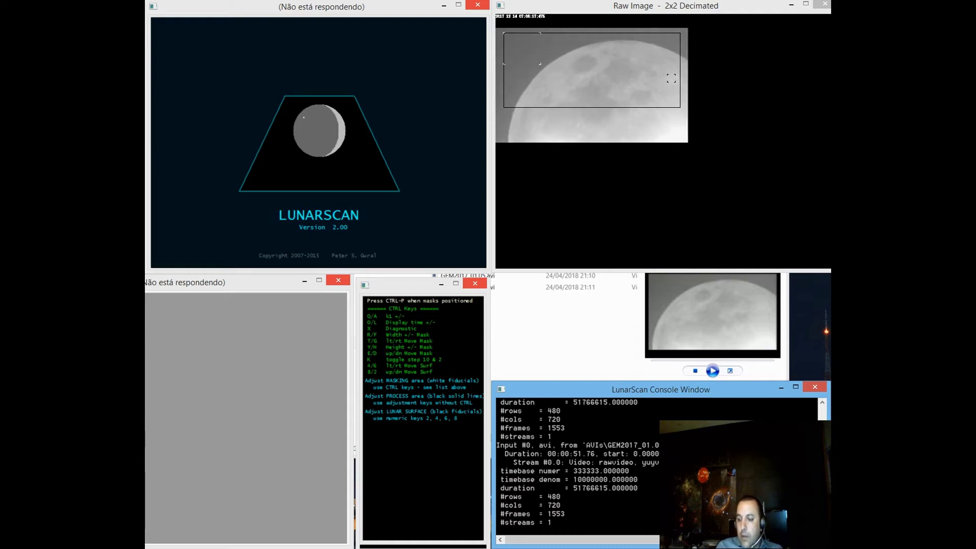
Move the black lunar surface fiducials left from the process area's right edge, well onto the lunar disc
key(4)
key(4)
key(4)
key(4)
key(4)
key(4)
key(4)
key(4)
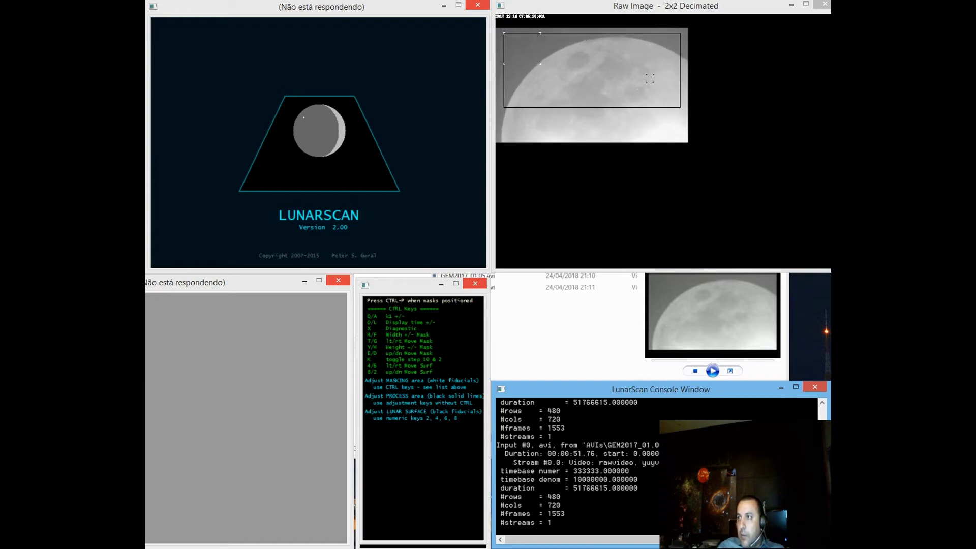
key(4)
key(4)
key(4)
key(4)
key(4)
key(4)
key(4)
key(4)
key(4)
key(4)
key(4)
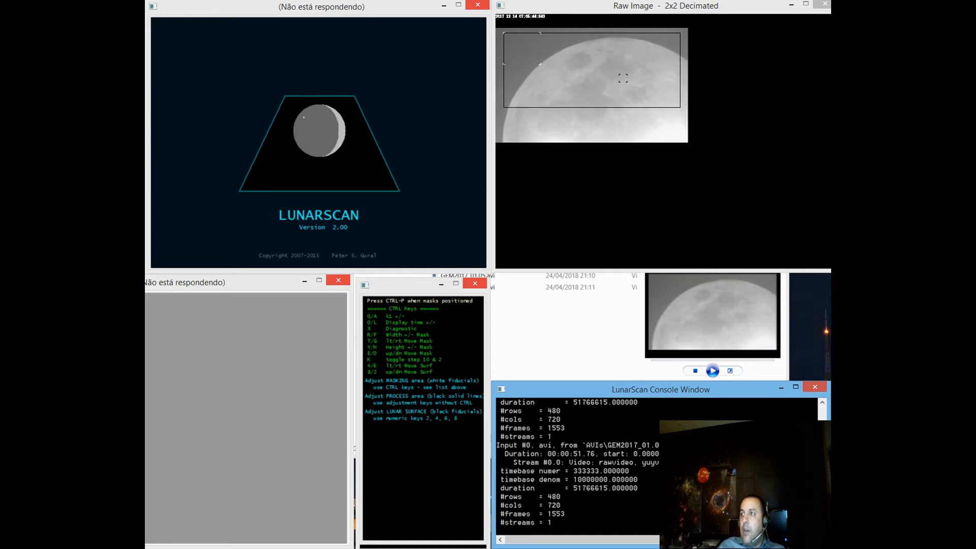
key(4)
key(4)
key(4)
key(4)
key(4)
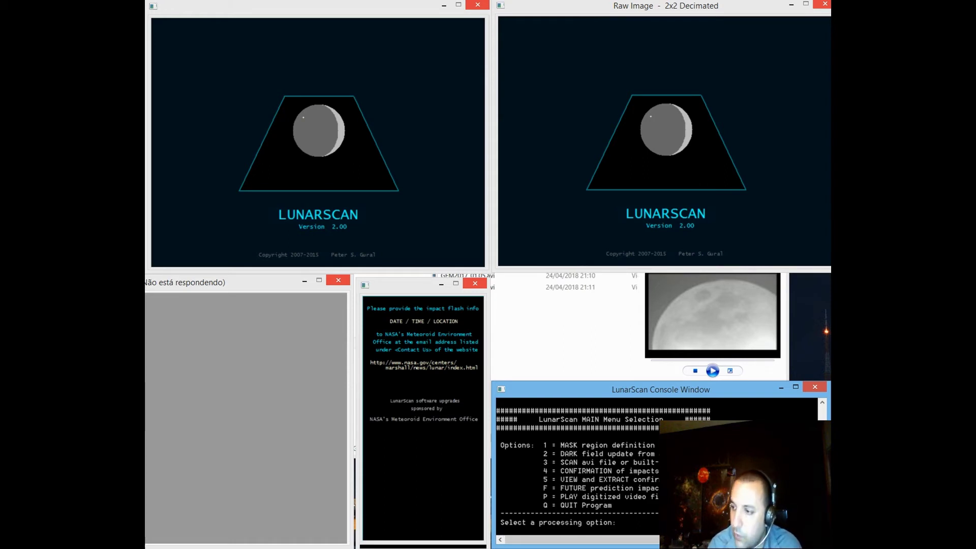
Choose the SCAN AVI file option, accept the current scan settings, and confirm the AVI is a split file
key(3)
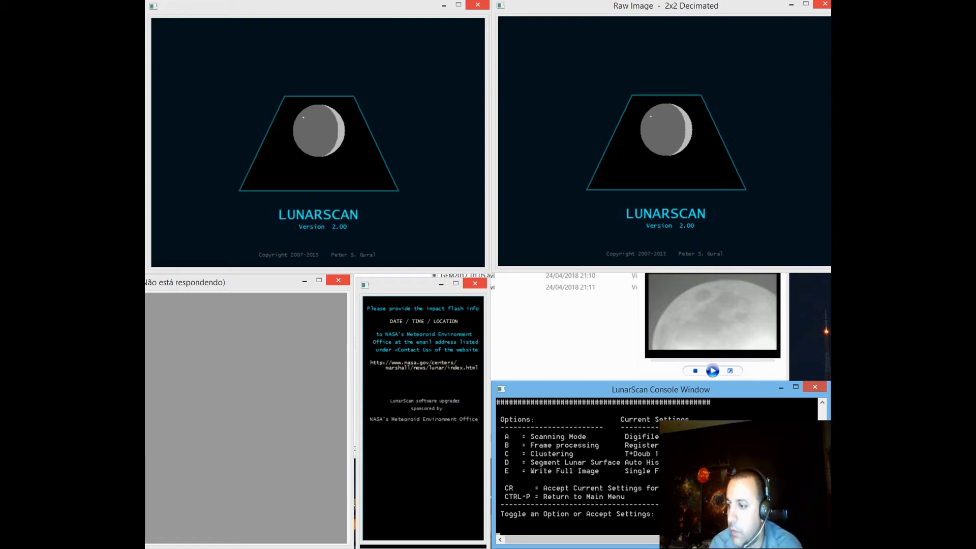
key(Return)
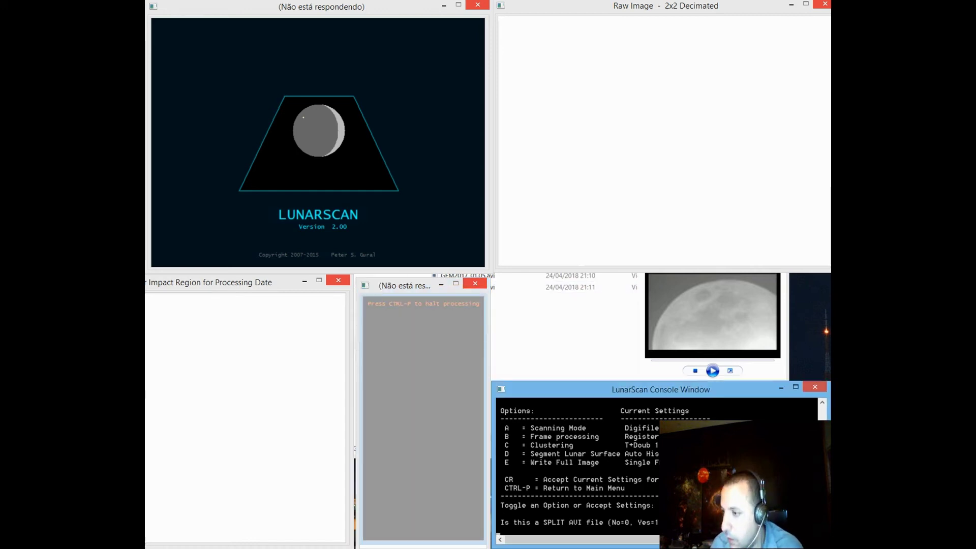
text(0)
key(Return)
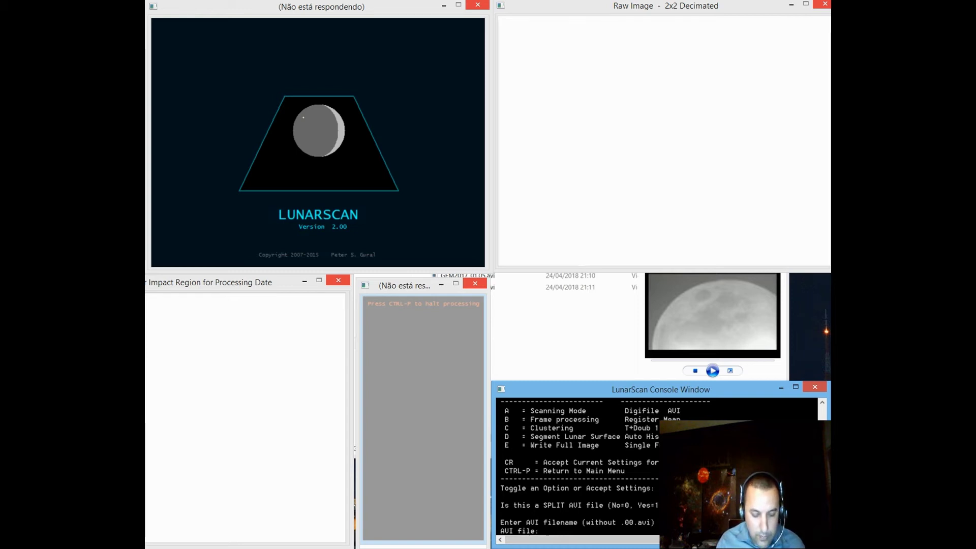
Load the split AVI file GEM2017_01 for scanning
text(GEM)
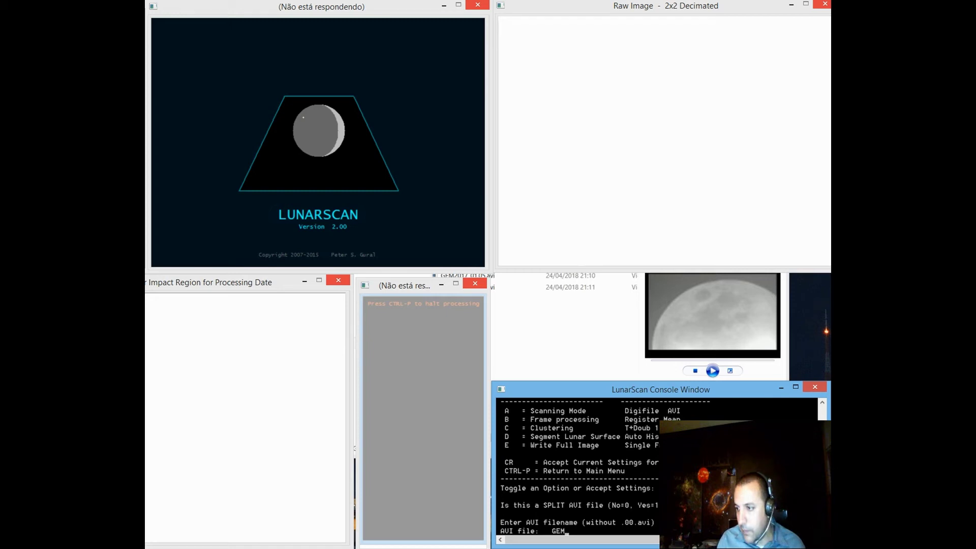
text(201)
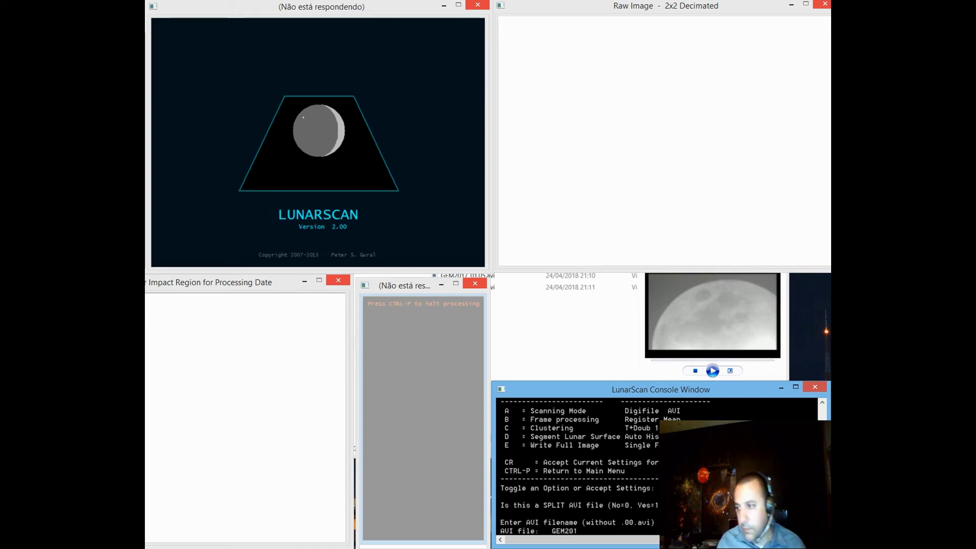
text(7_01)
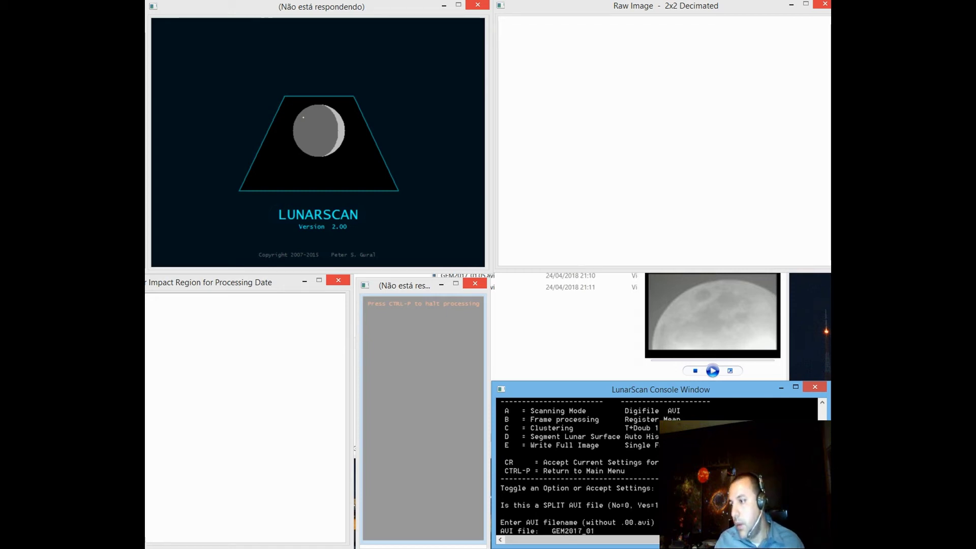
key(Return)
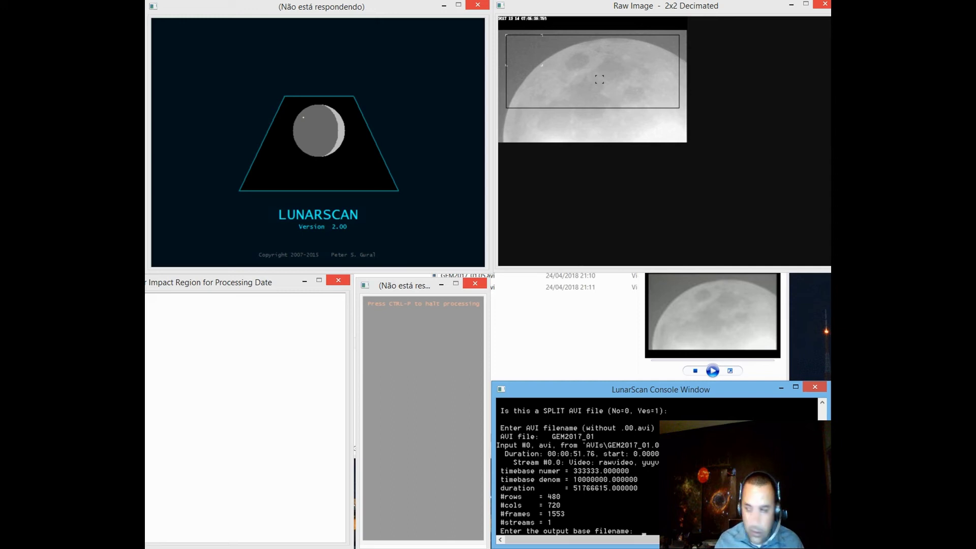
Enter the output base filename beginning with GEM2 and fill in the header information line
text(GEM)
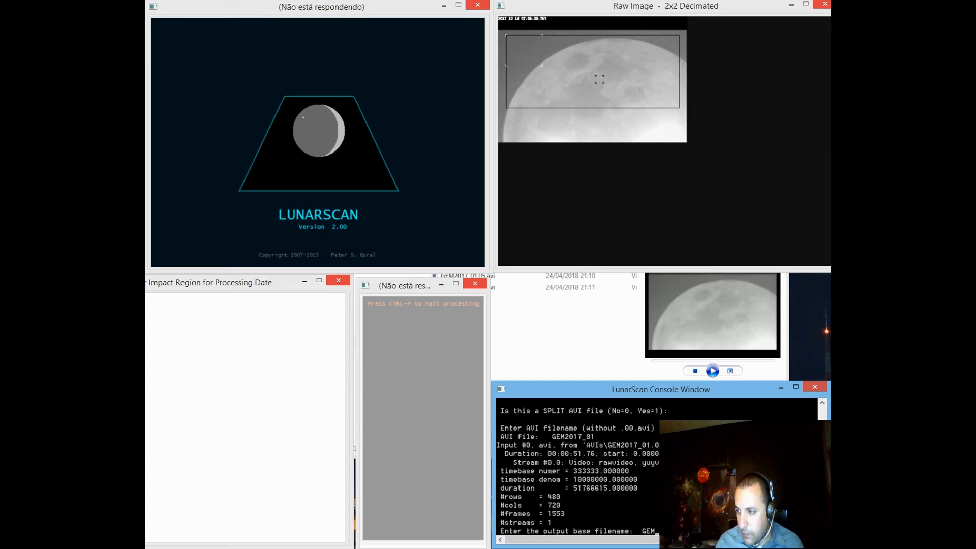
text(2)
key(BackSpace)
text(2)
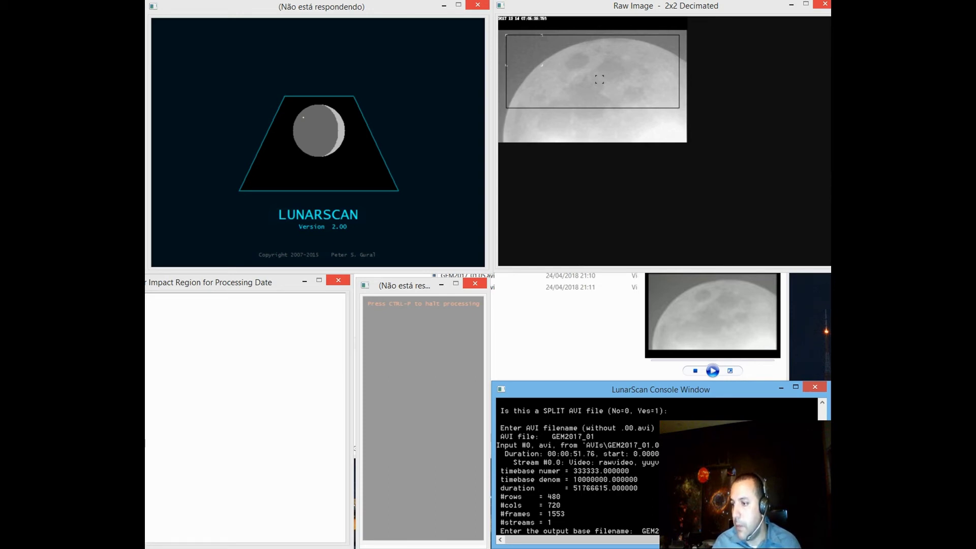
key(Return)
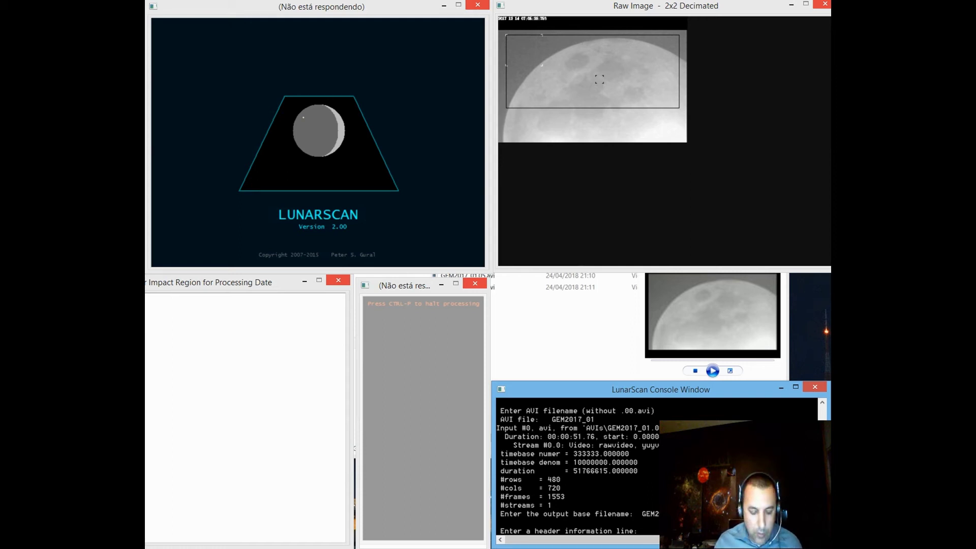
text(Mar)
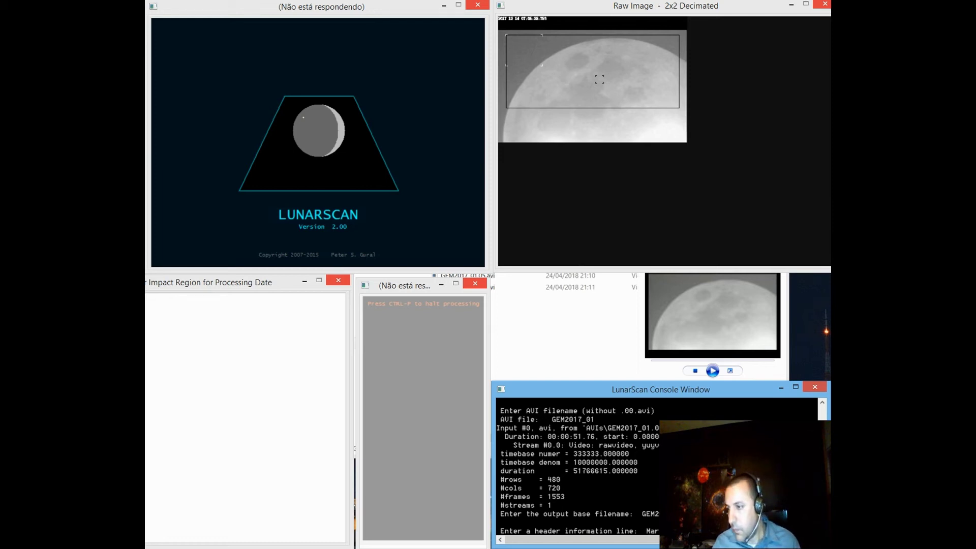
key(Return)
Enter 12/14/2017 as the imagery date
text(3/15/1998 1)
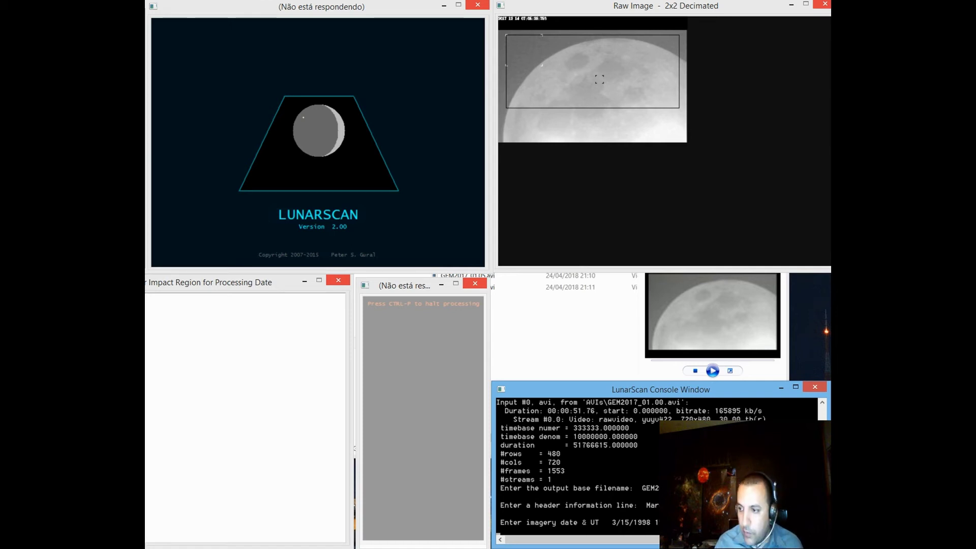
text(1)
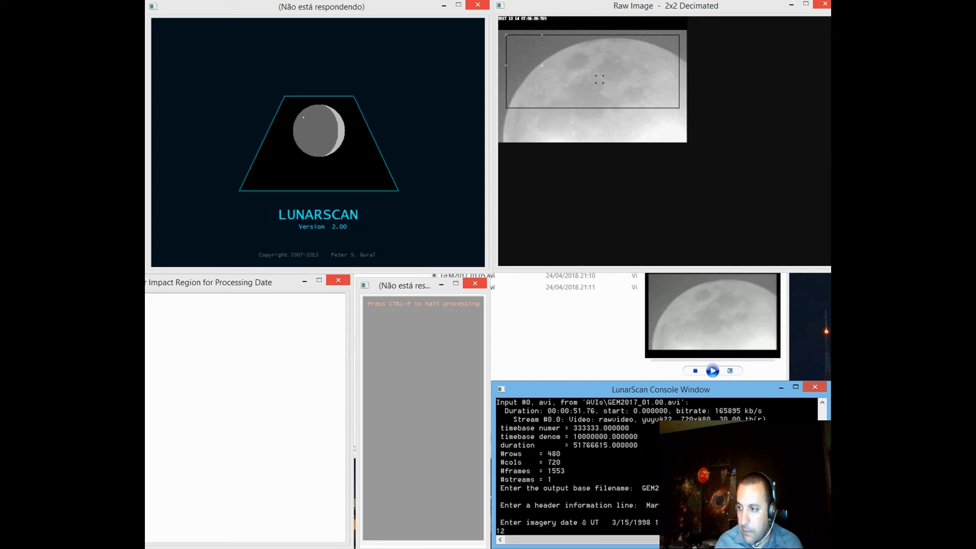
text(2/)
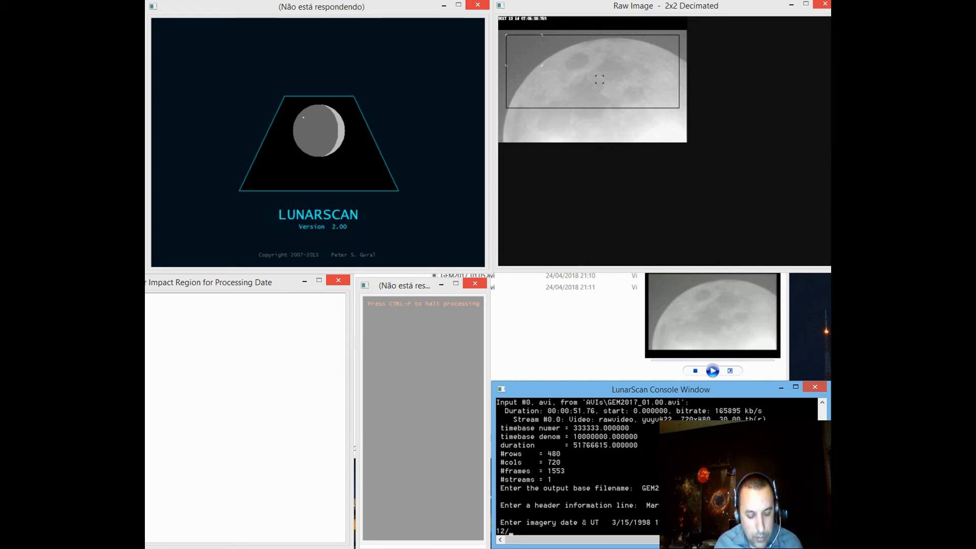
text(1)
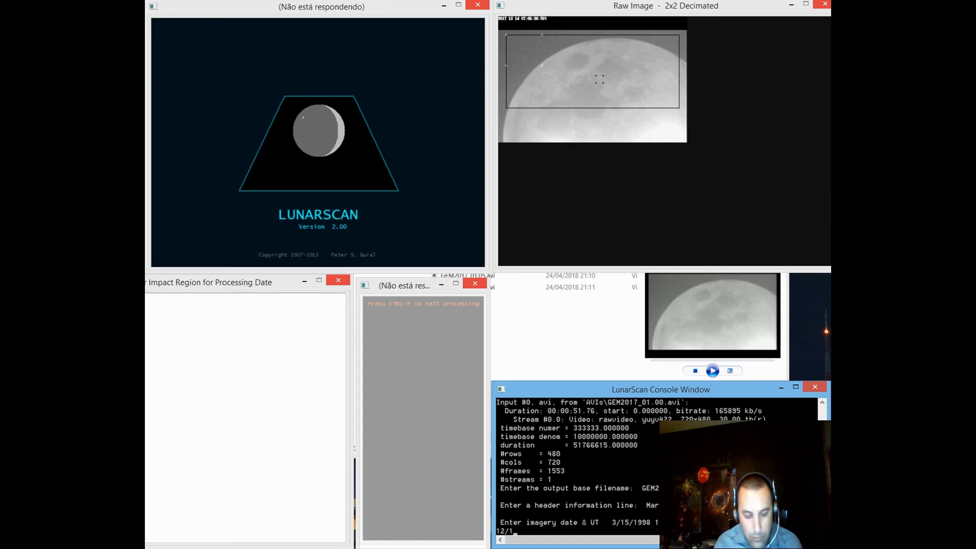
text(4/)
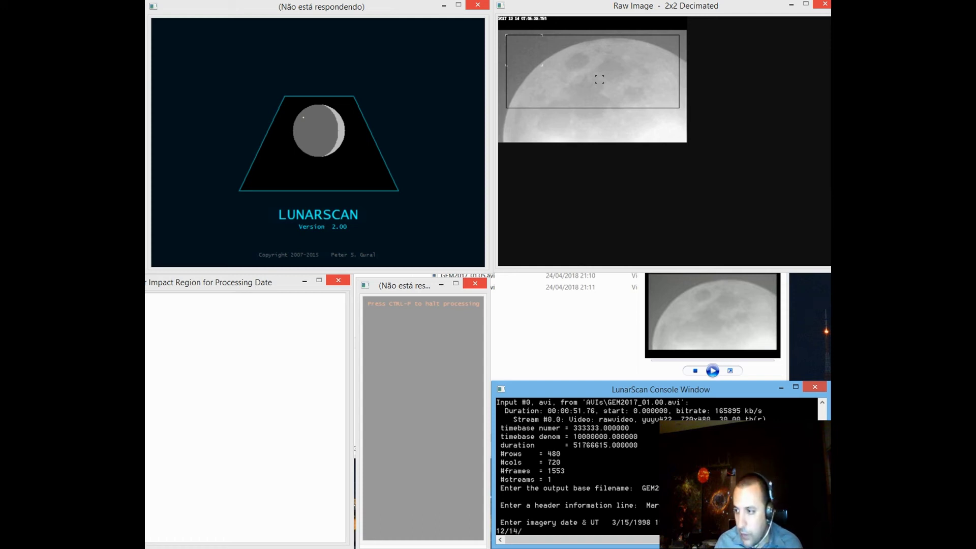
text(2017)
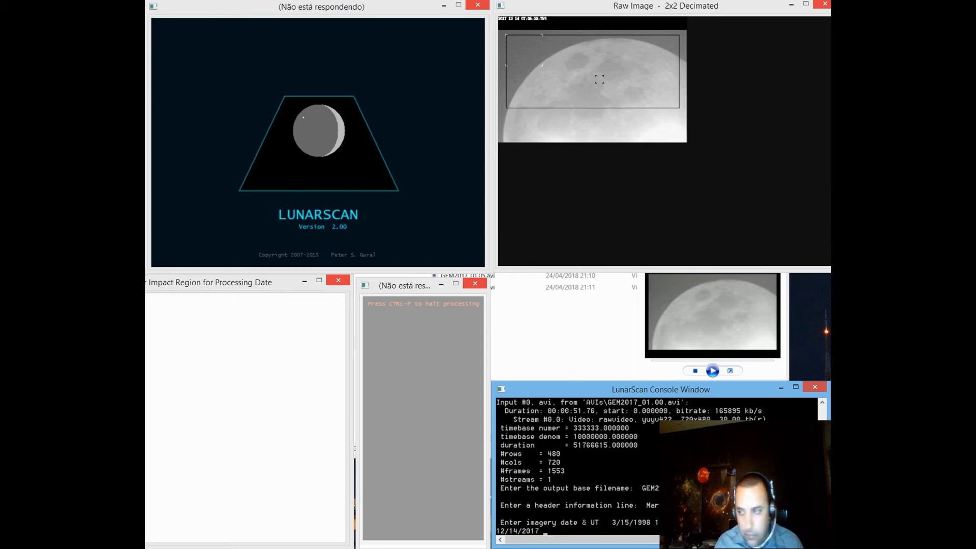
Enter 07:05:28.0 as the imagery's UT start time and start the scan
text(0)
text(7:)
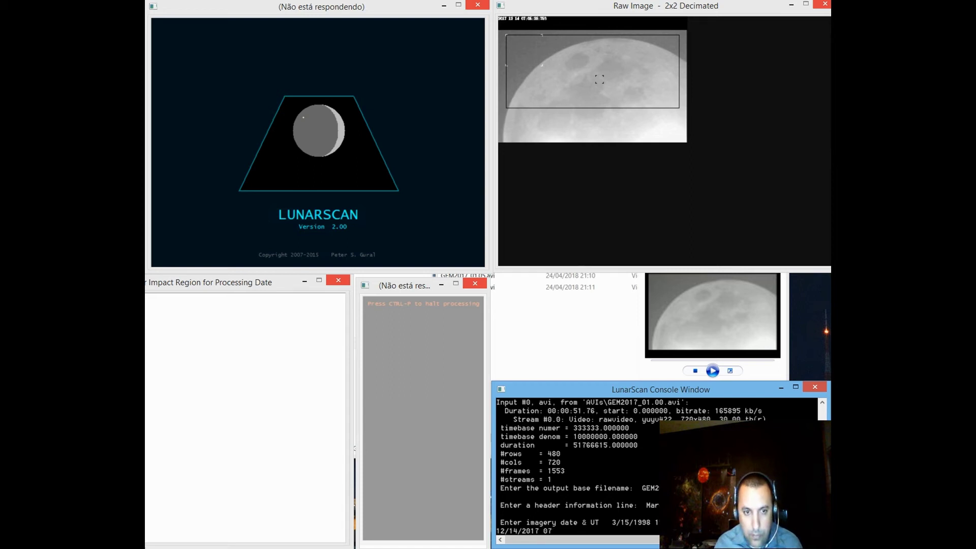
text(05)
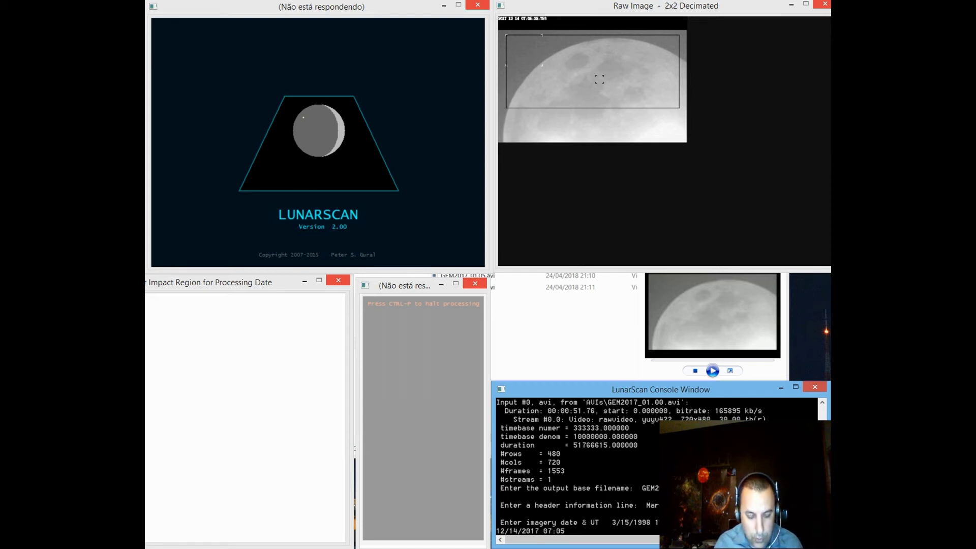
text(:28.175)
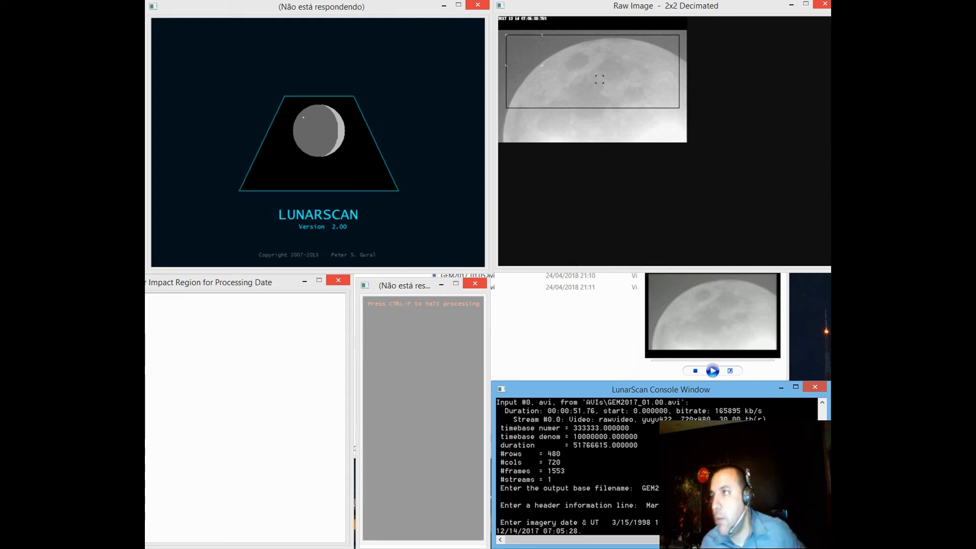
key(BackSpace)
key(BackSpace)
text(0)
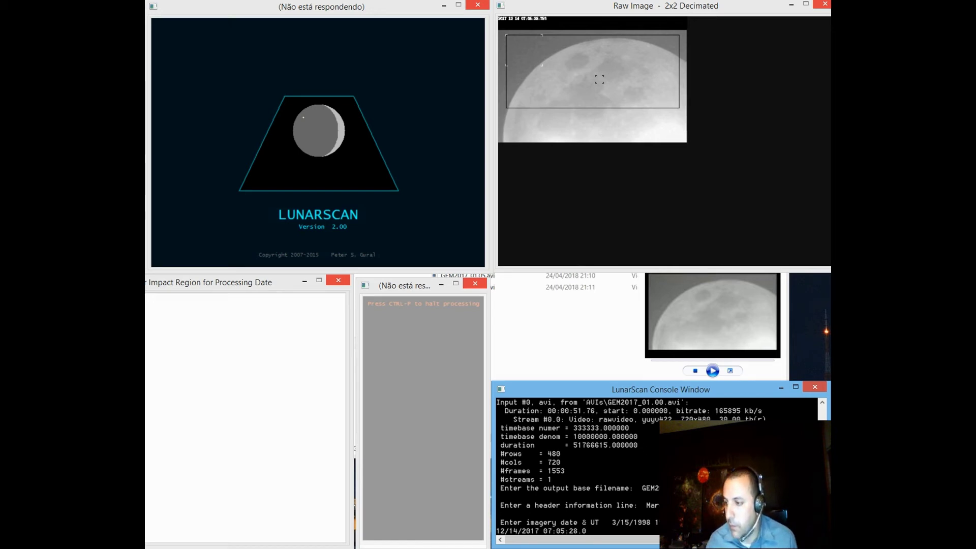
key(Return)
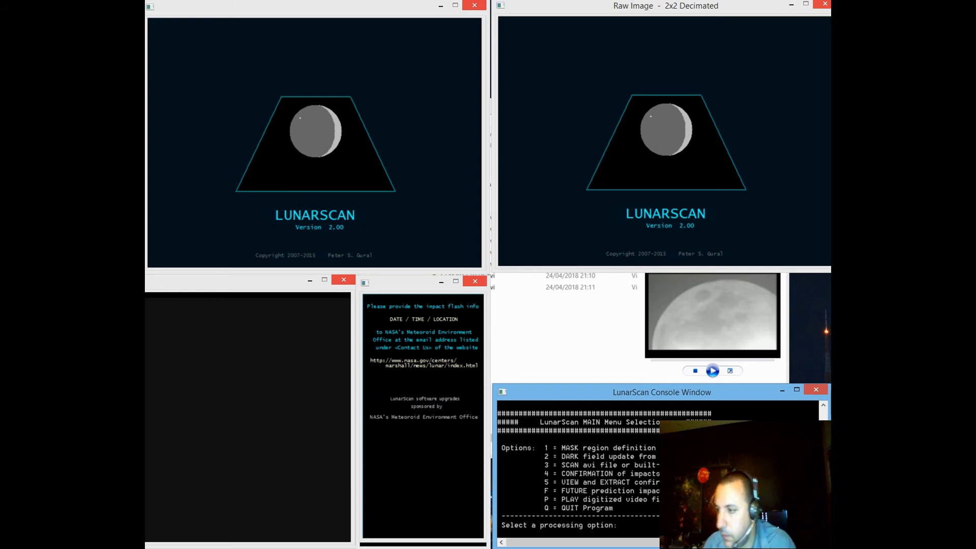
Start the confirmation of scanned data for the base filename GEM2017_01
key(4)
key(Return)
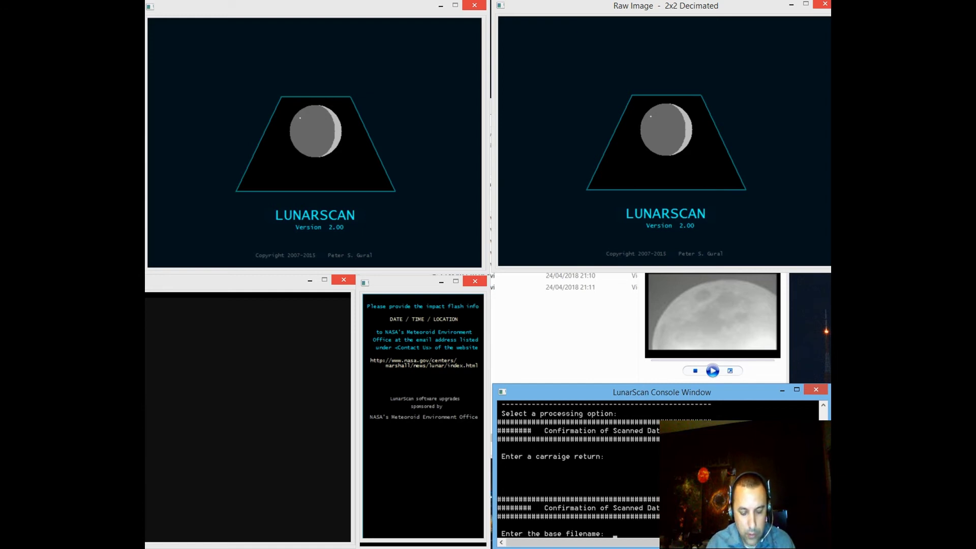
text(GEM2017_01)
key(Return)
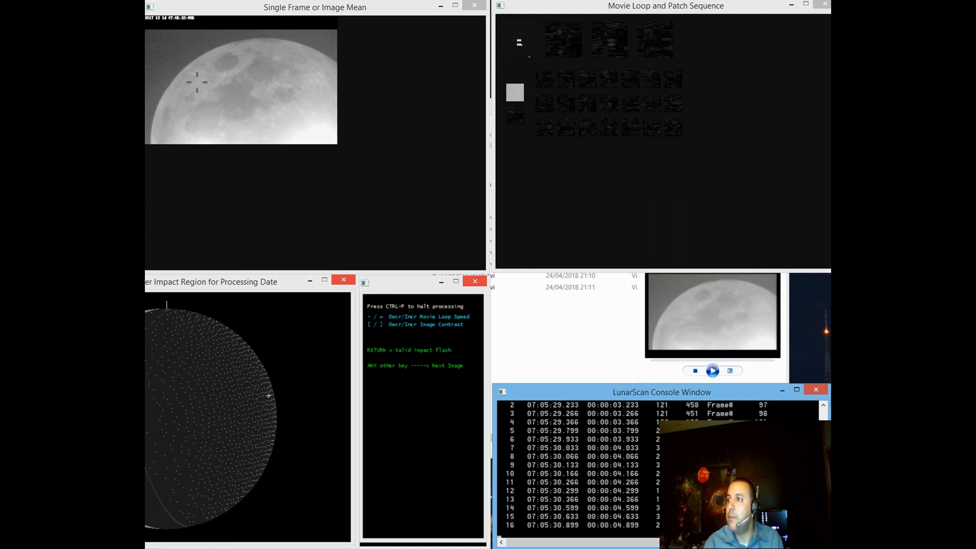
Go through the detected flash candidates one by one, checking each patch sequence and advancing to the next image until the confirmation ends
key(space)
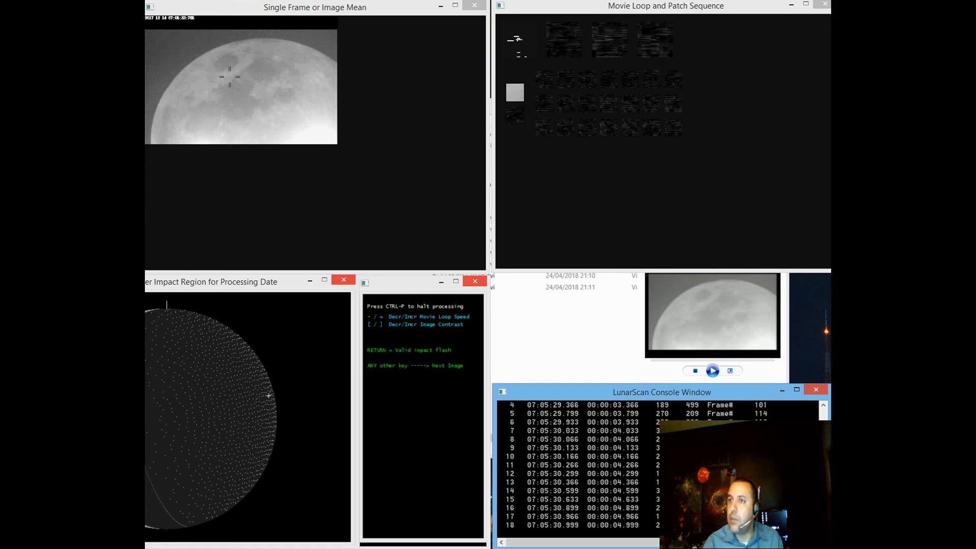
key(space)
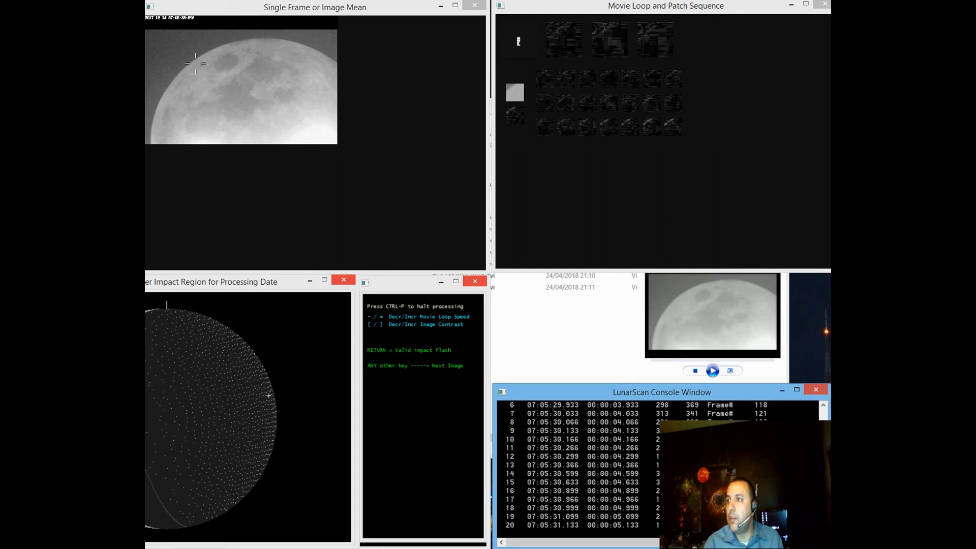
key(space)
key(space)
key(space)
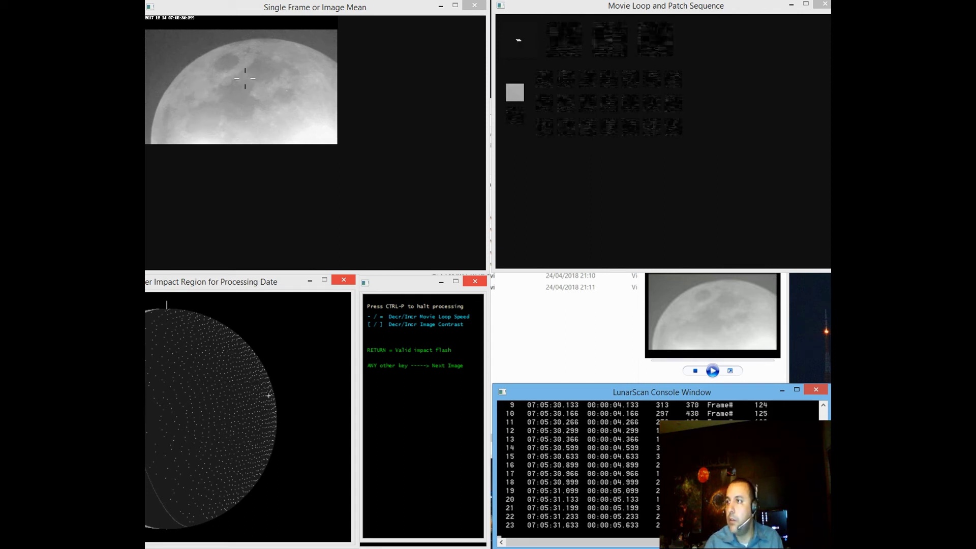
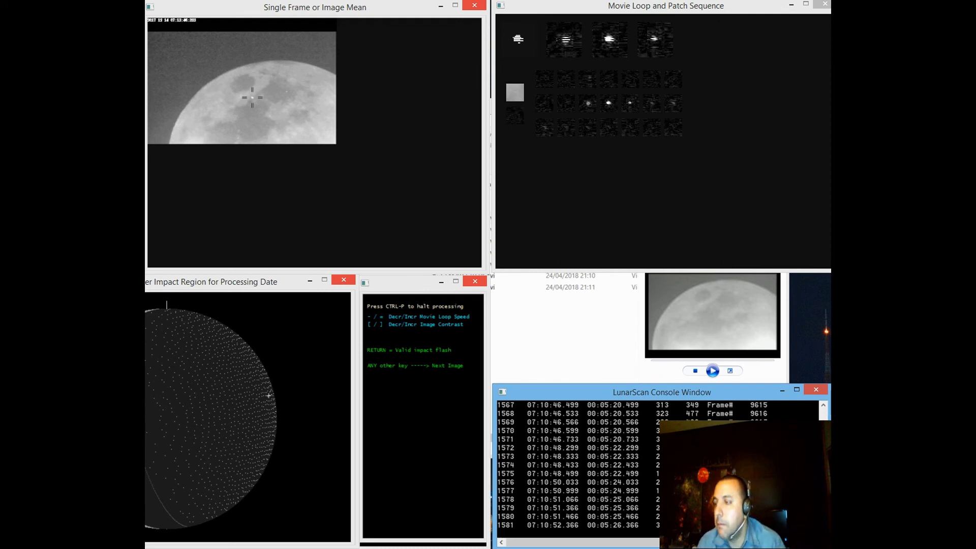
key(space)
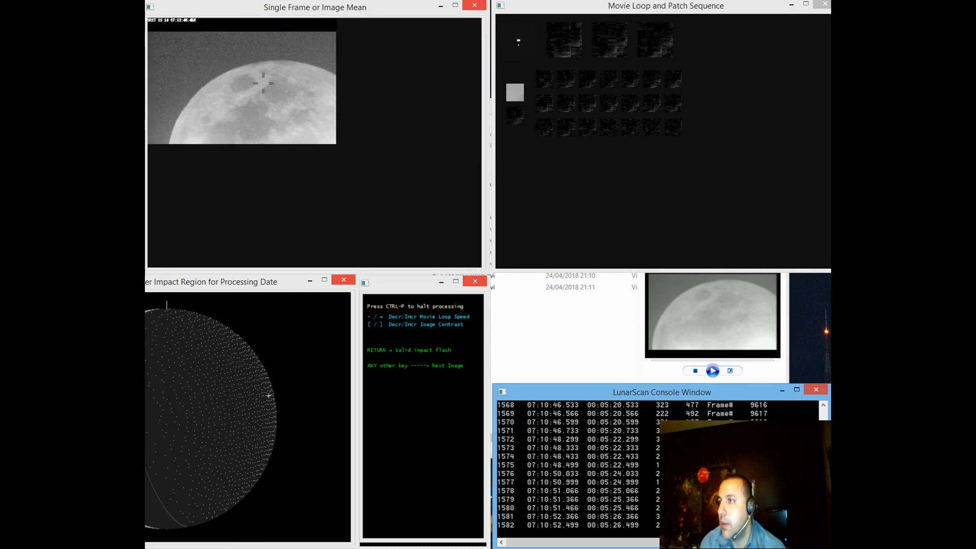
key(space)
key(space)
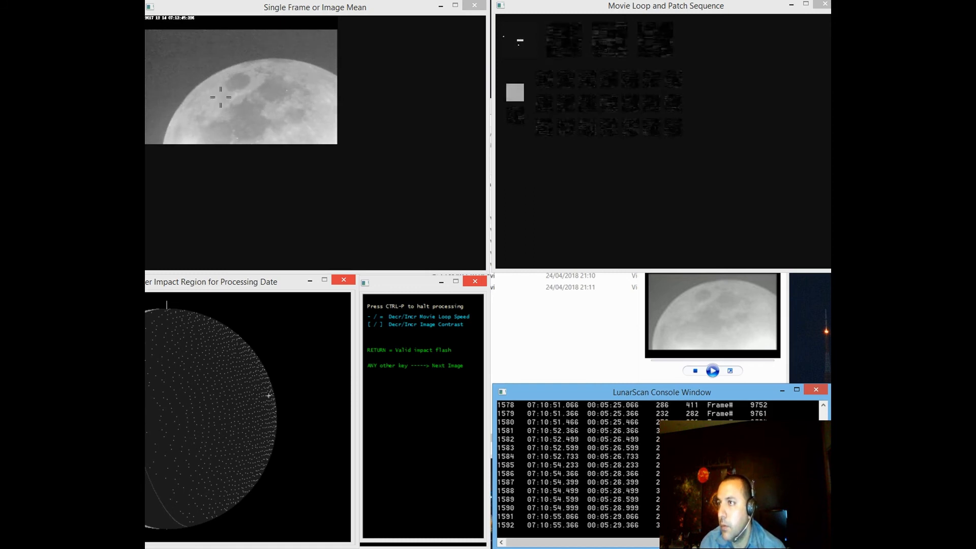
key(space)
key(space)
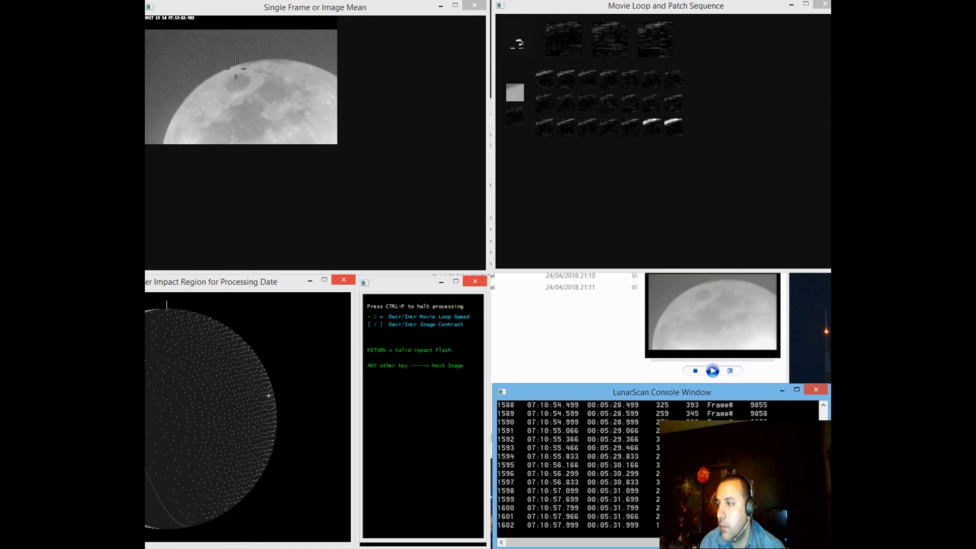
key(space)
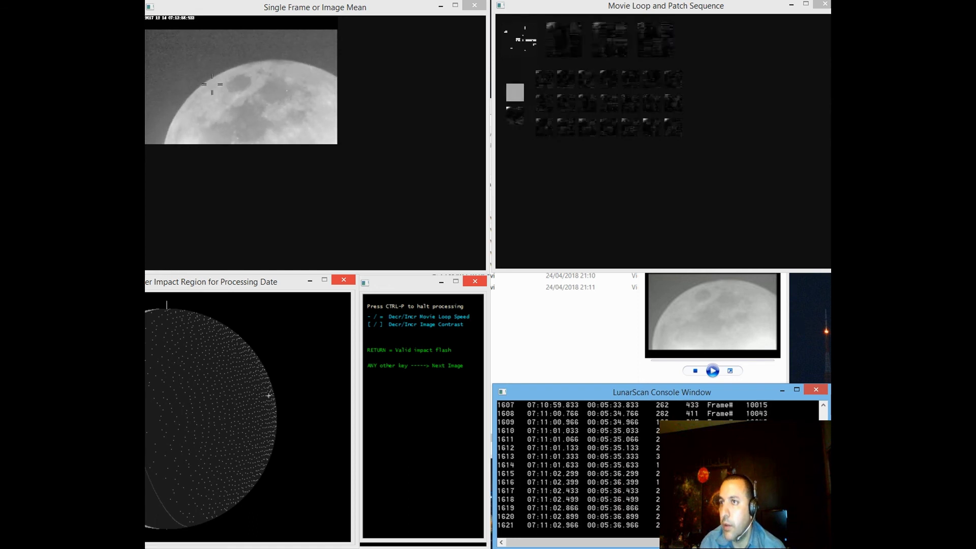
key(space)
key(space)
key(space)
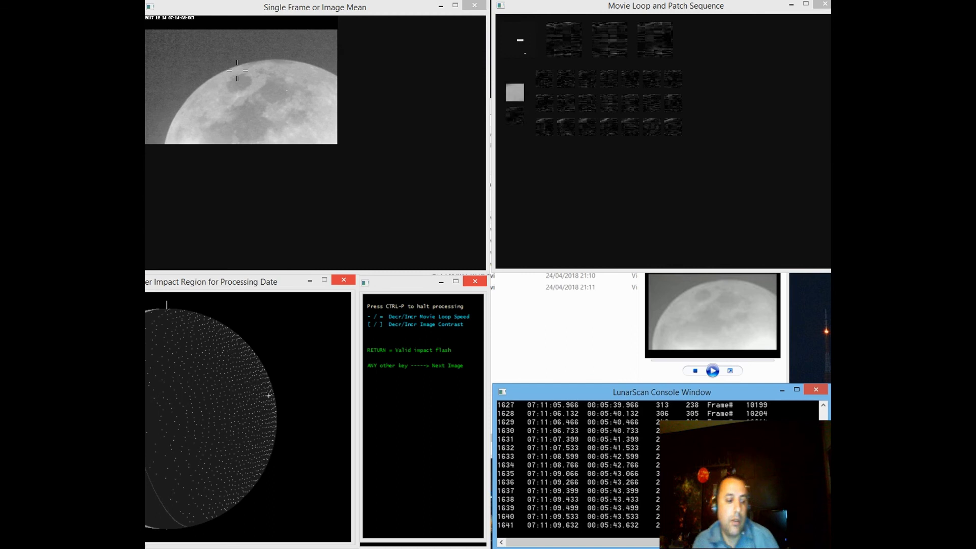
key(space)
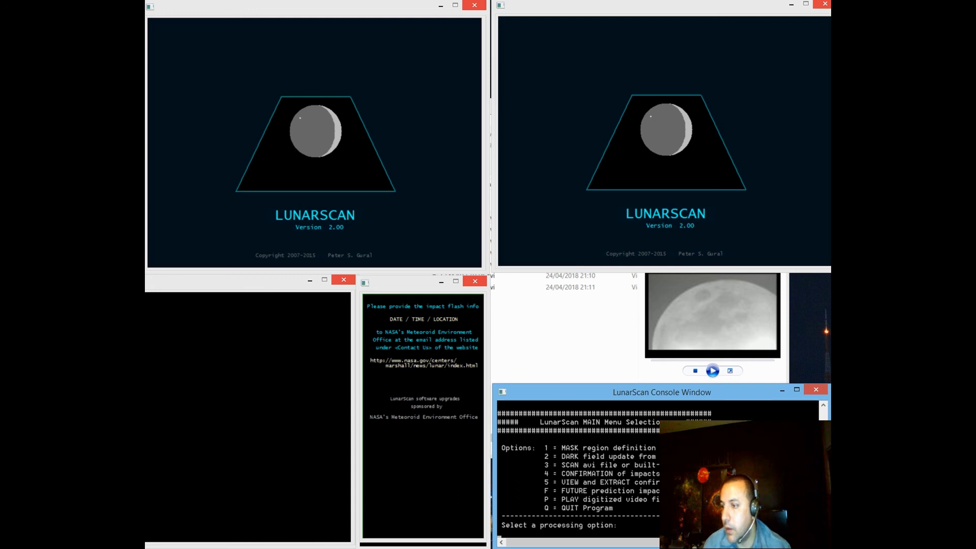
Run the review and extraction of confirmed impacts for the base filename GEM2017_01
key(5)
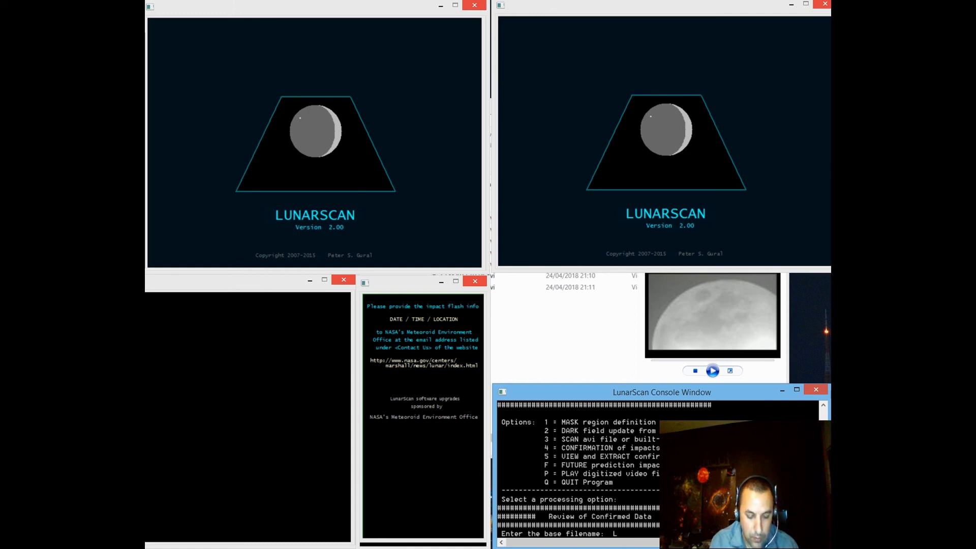
text(GEM2017_01)
key(Return)
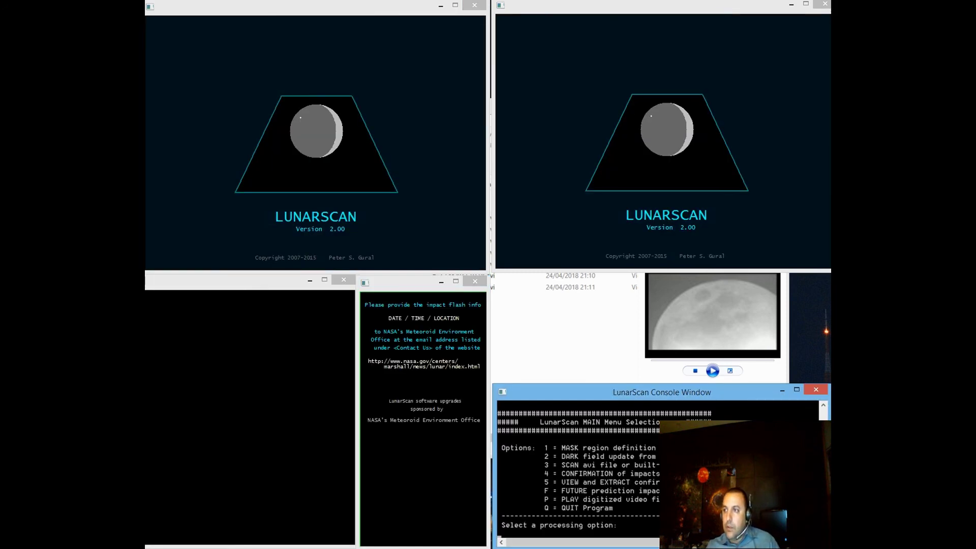
Switch to File Explorer and open the Data folder inside LunarScan200
key(alt+Tab)
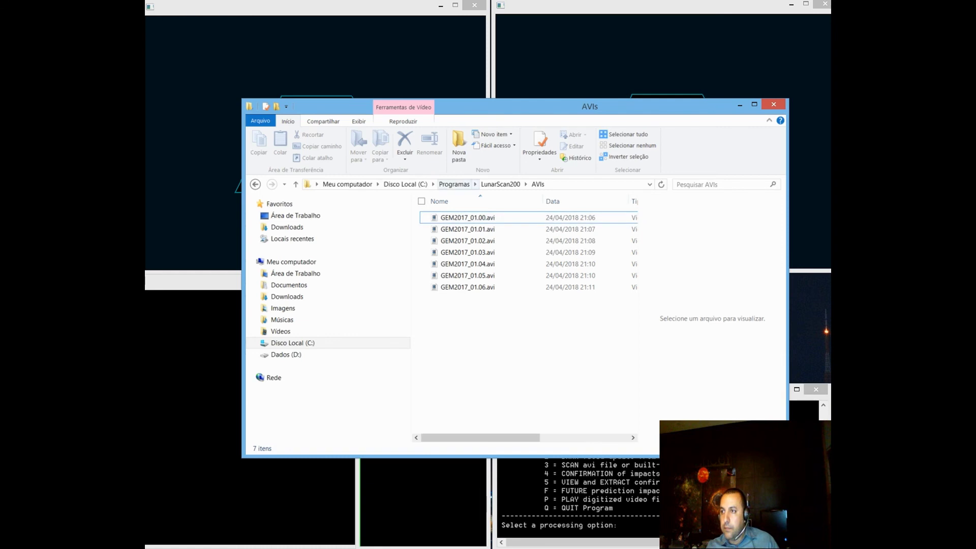
key(alt+Up)
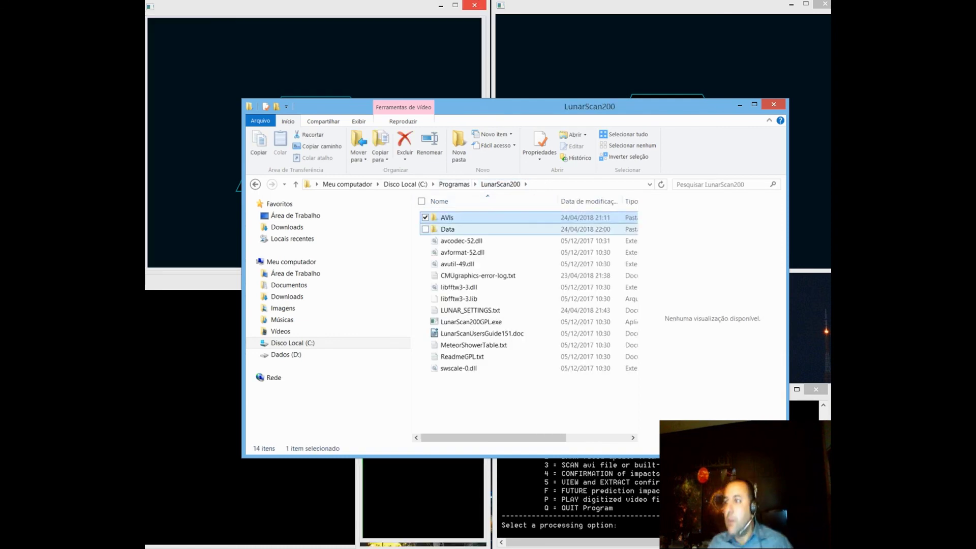
key(Down)
key(Return)
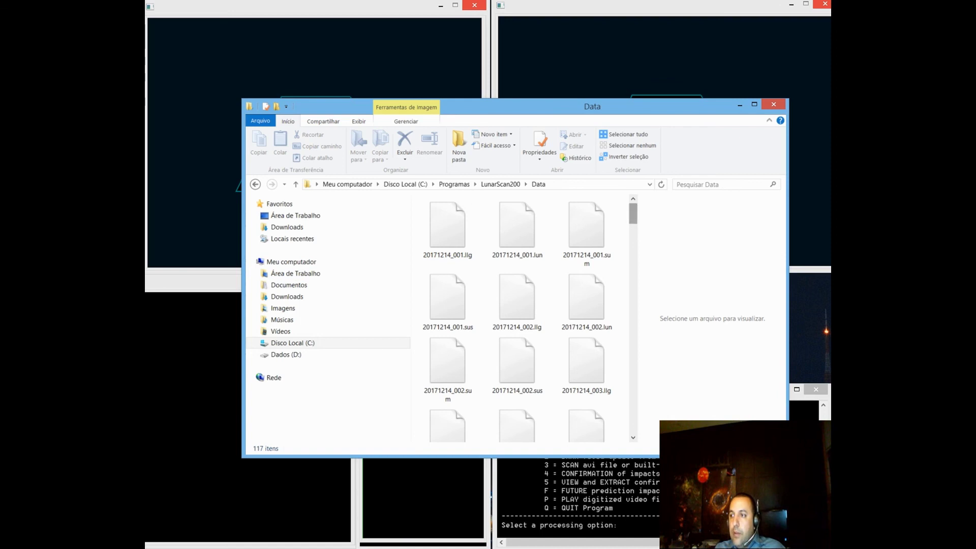
Locate the GEM2017_01 output files in the Data folder and select the first of them
scroll(524, 210, down, 10)
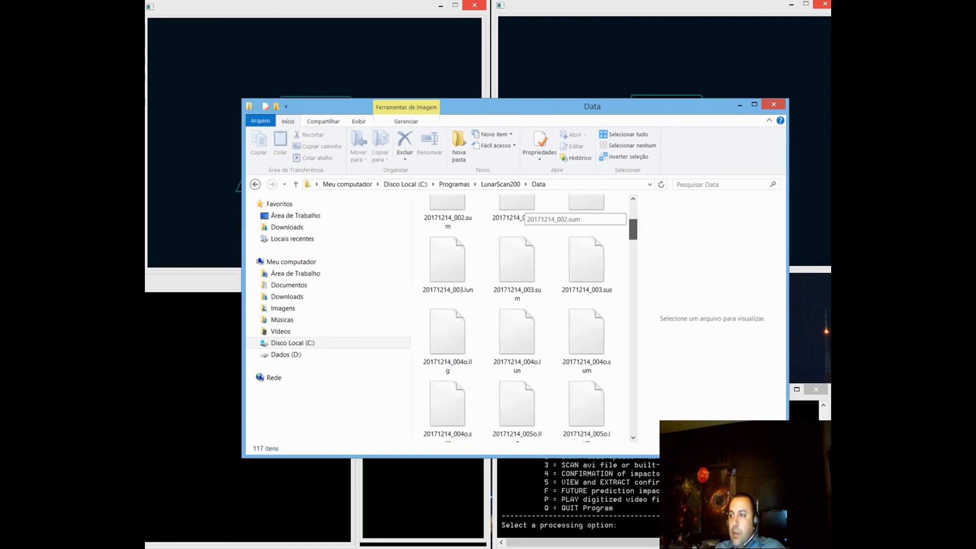
scroll(523, 210, down, 2)
scroll(523, 209, up, 3)
click(517, 270)
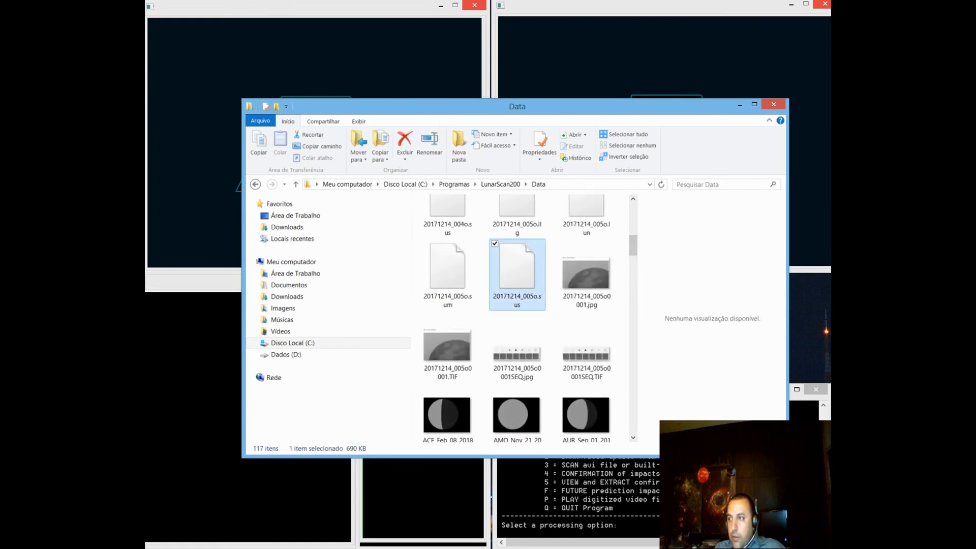
key(g)
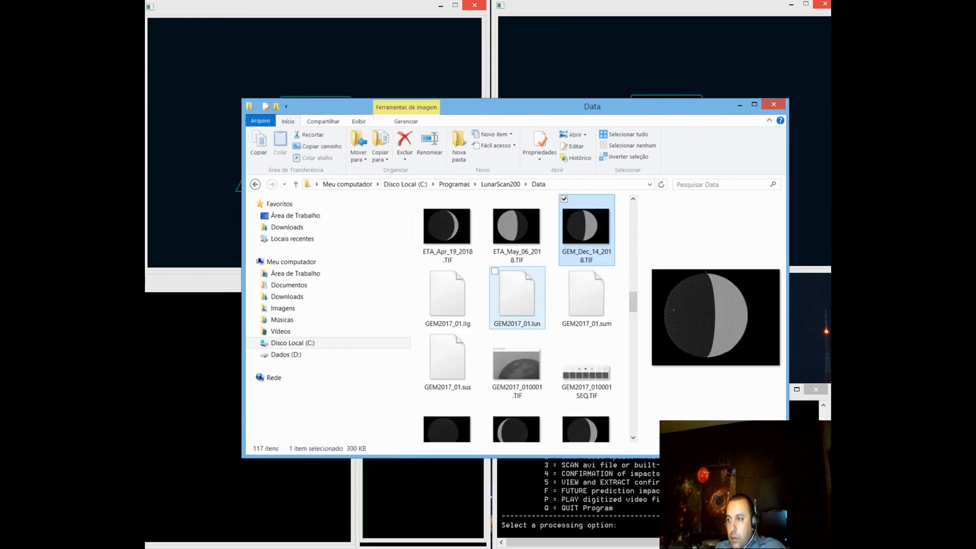
key(Down)
key(Left)
key(Left)
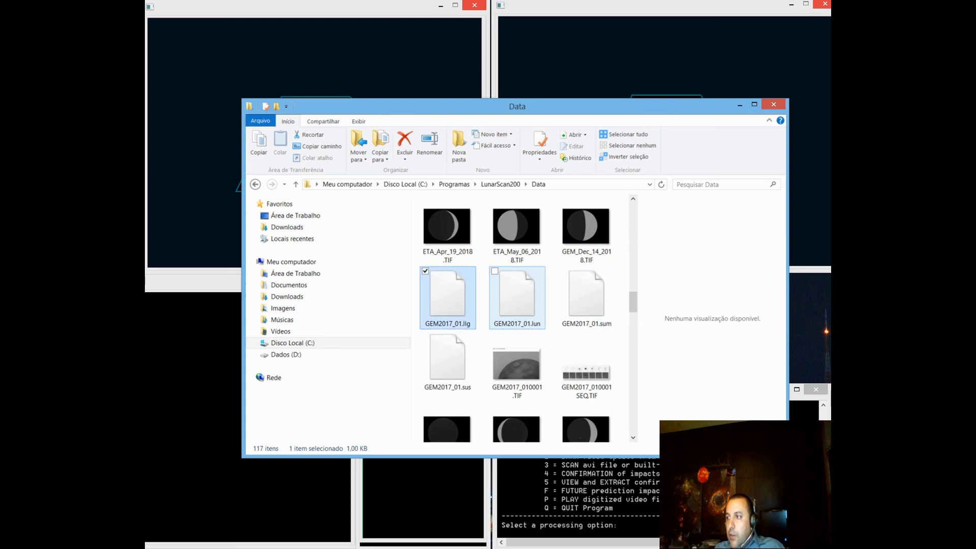
Preview GEM2017_010001.TIF, enlarging its preview area and maximizing the folder window
key(Down)
key(Down)
key(Up)
key(Right)
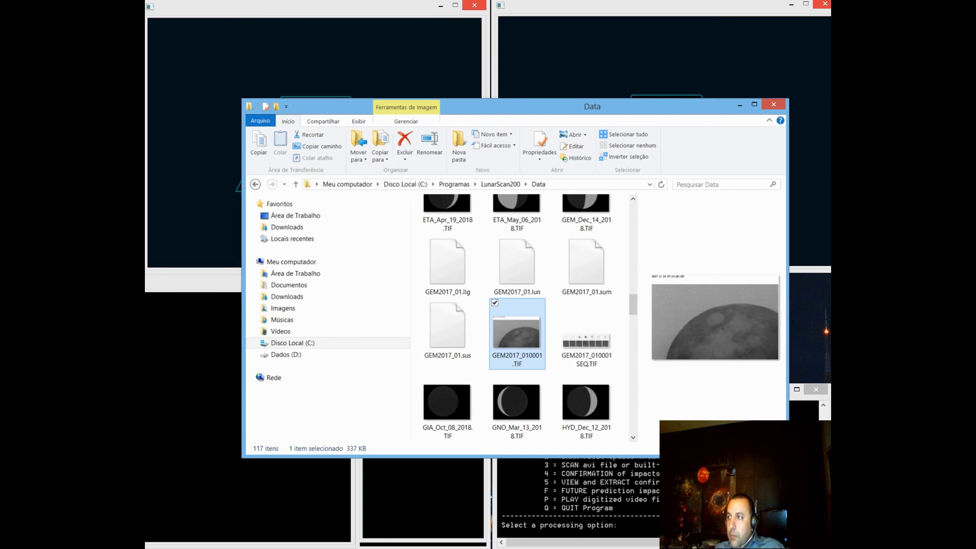
drag(639, 315, 567, 315)
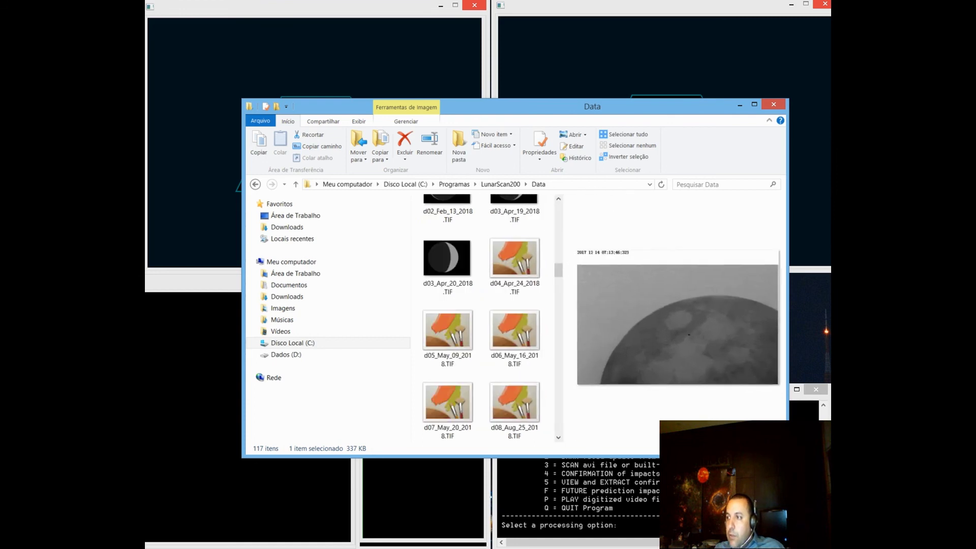
click(754, 104)
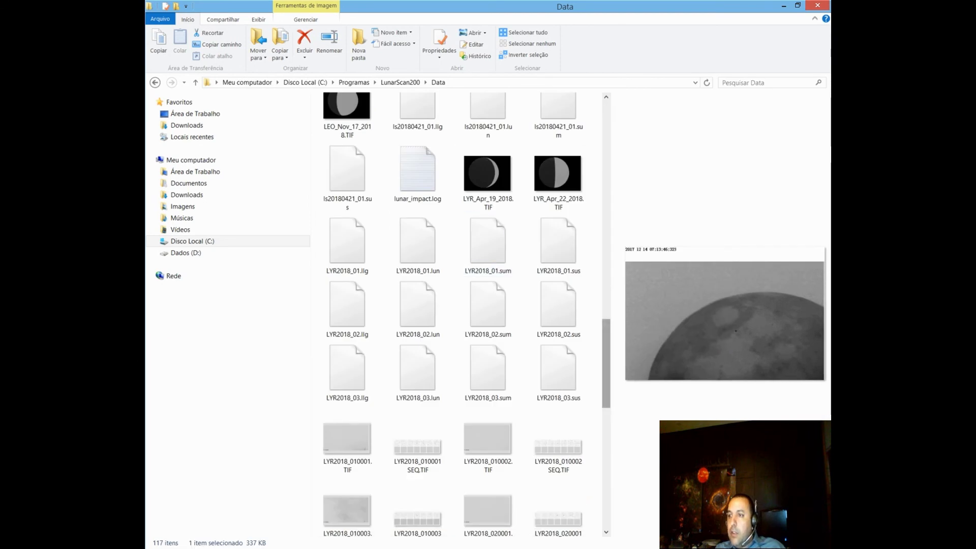
Return to the GEM2017_01 files, preview GEM2017_010001SEQ.TIF and add GEM2017_010001.TIF to the selection
scroll(491, 305, up, 4)
scroll(491, 305, up, 3)
scroll(491, 306, down, 2)
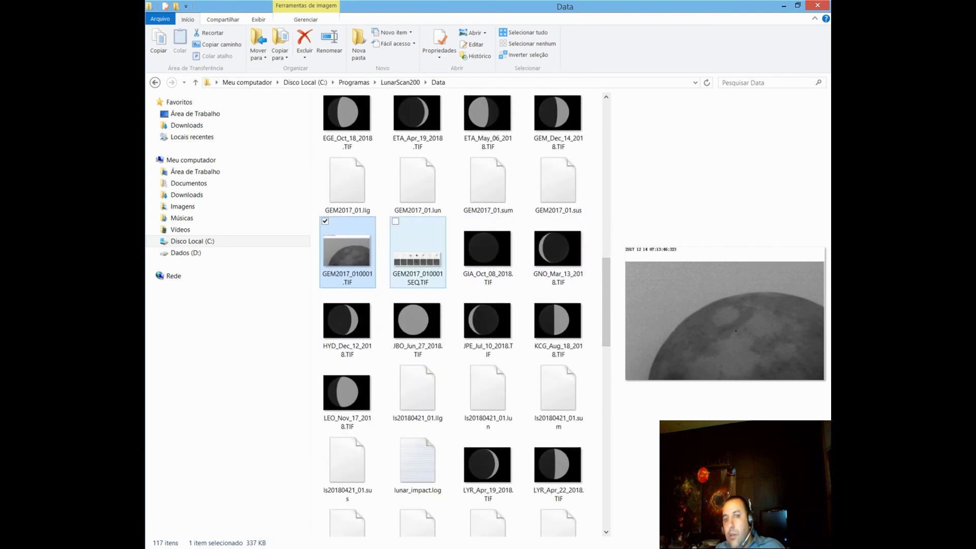
click(417, 265)
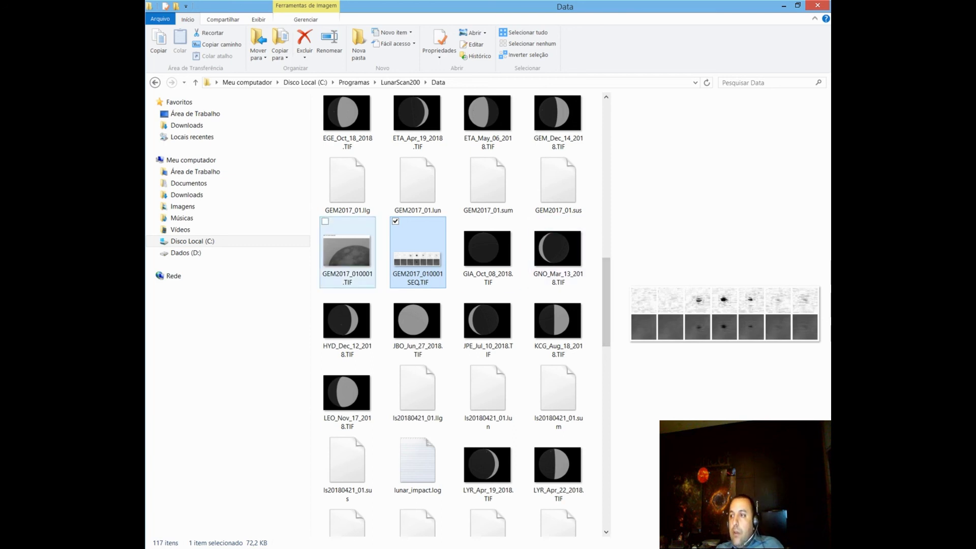
click(325, 221)
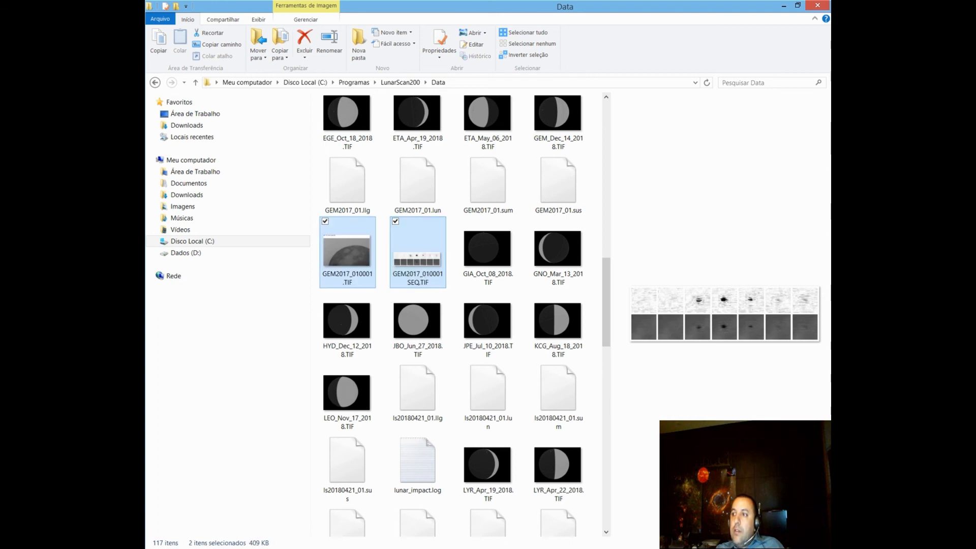